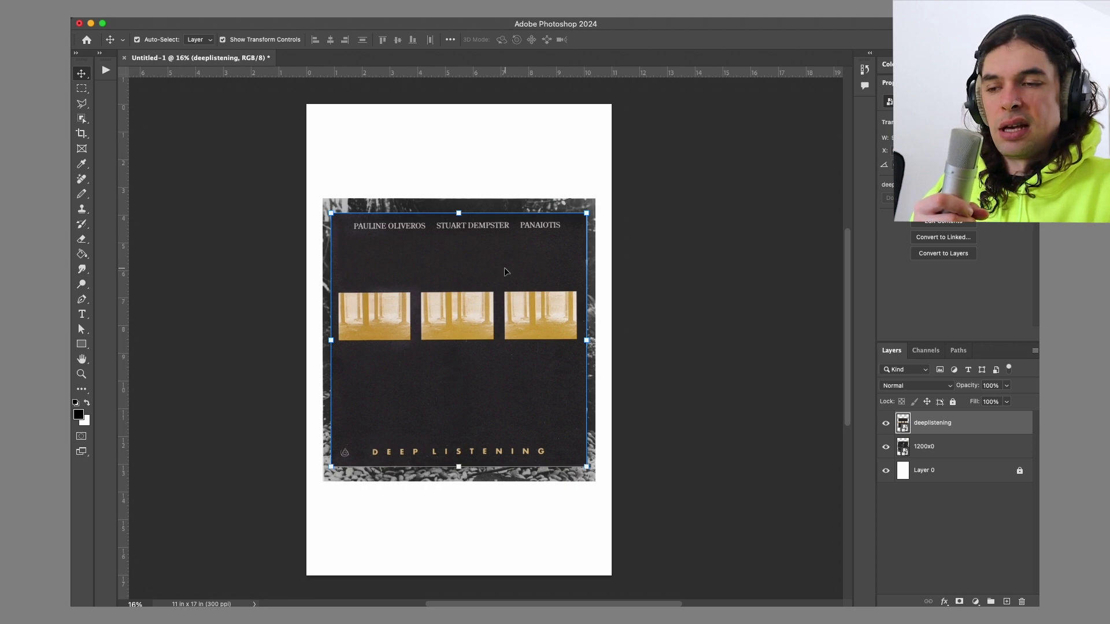
Place the Pauline Oliveros Accordion & Voice album cover in the poster and enlarge it beyond the page width
key(super+Tab)
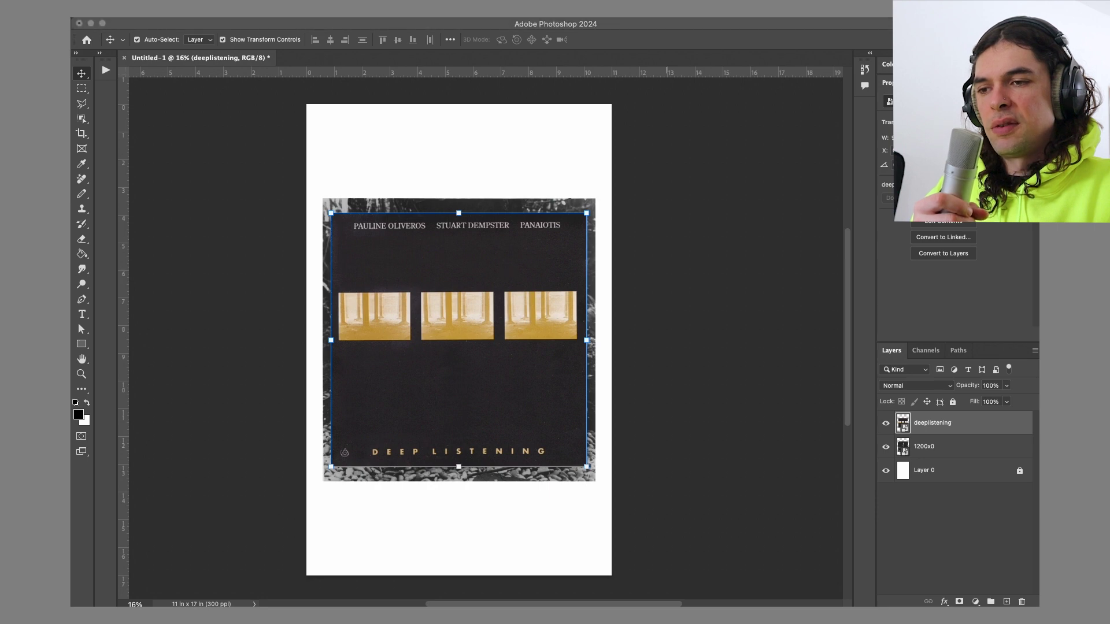
drag(636, 405, 456, 314)
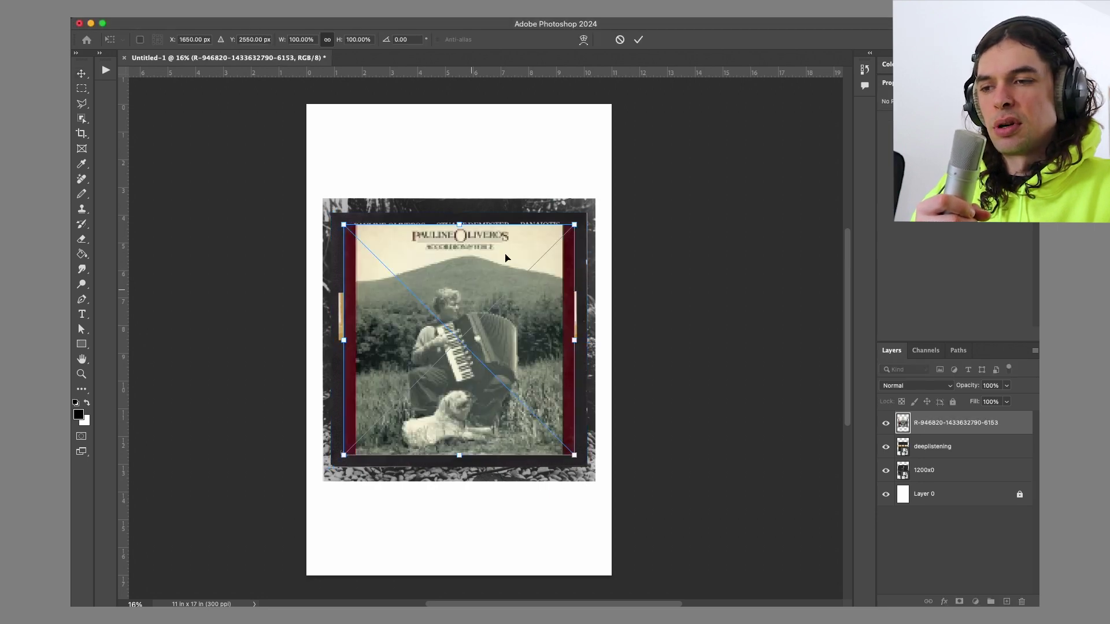
drag(574, 224, 705, 177)
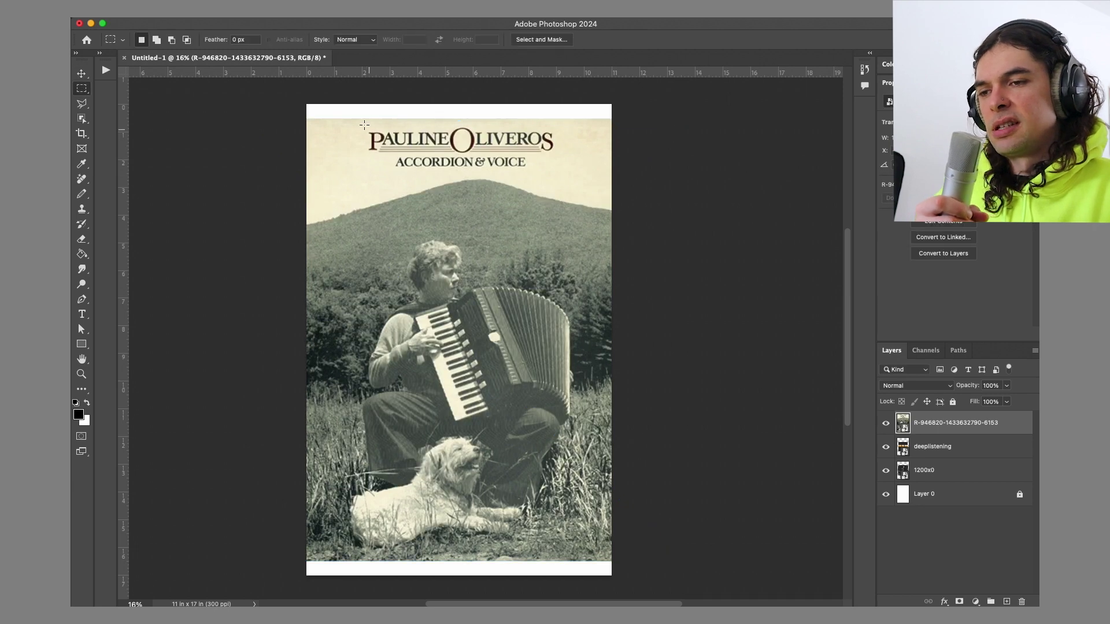
Copy the album cover's title lettering onto a new layer and delete the full cover layer
drag(570, 171, 577, 173)
key(super+j)
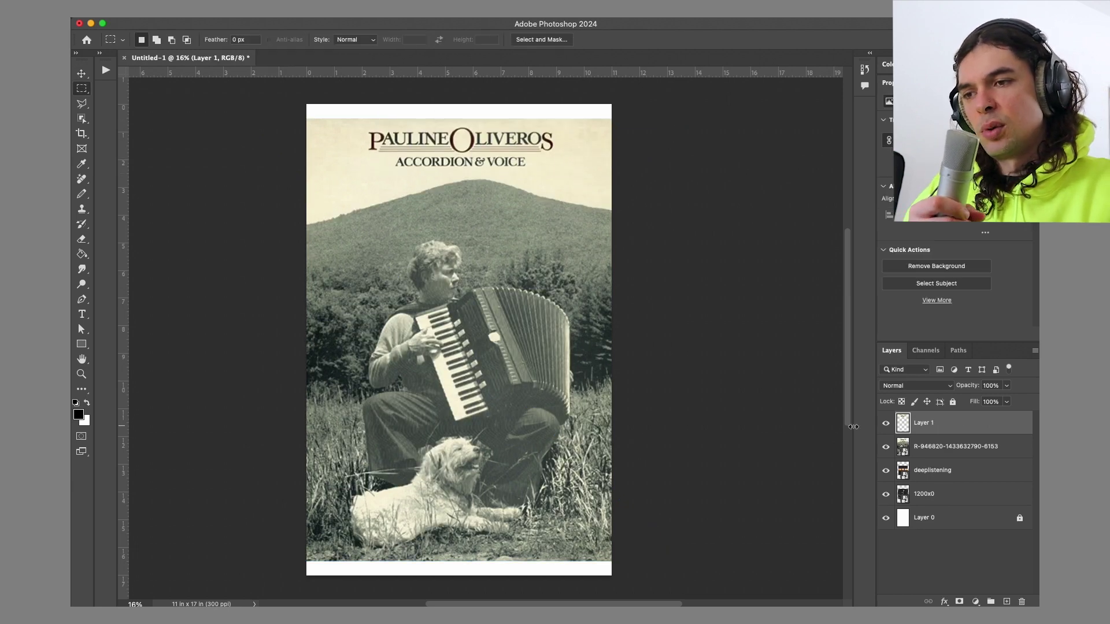
click(918, 446)
key(Delete)
drag(331, 282, 581, 345)
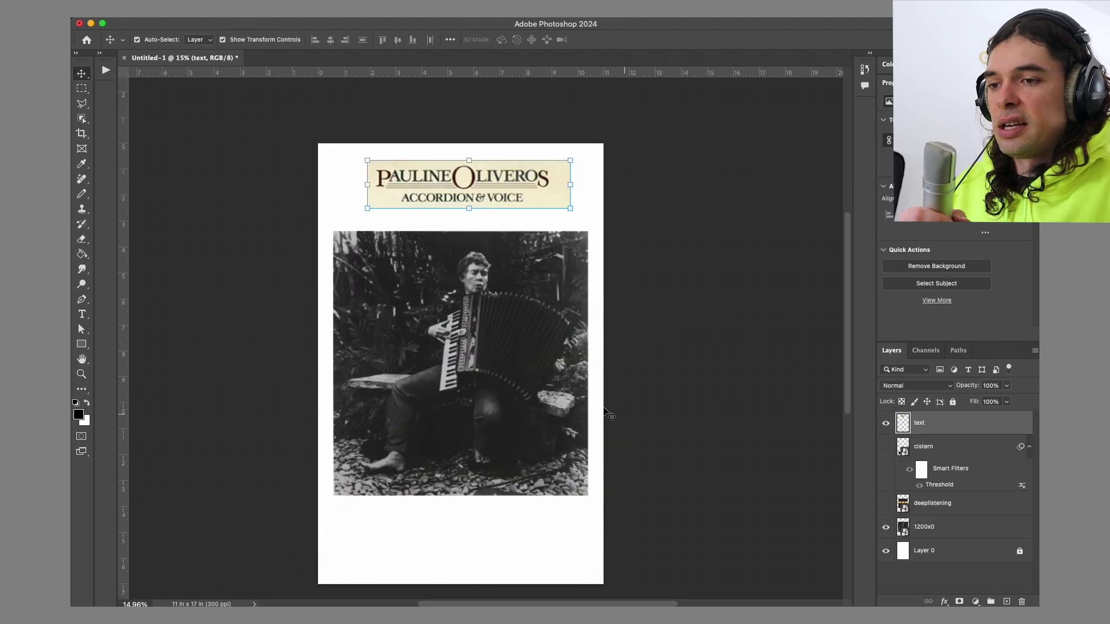
Rename the 1200x0 accordion photo layer to hero
click(925, 527)
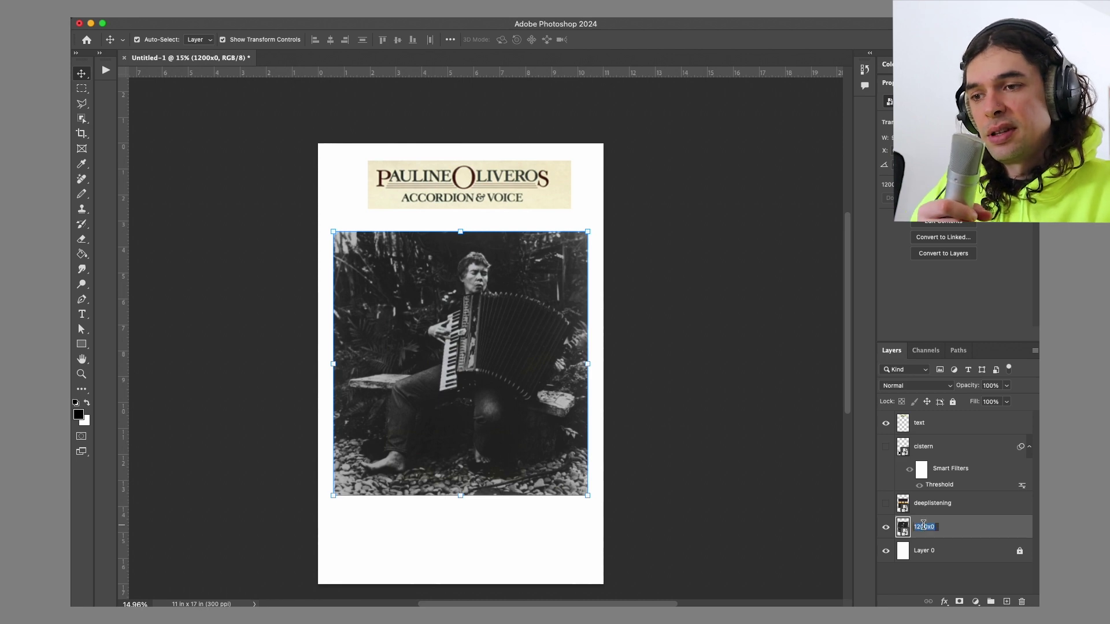
text(hero)
key(Return)
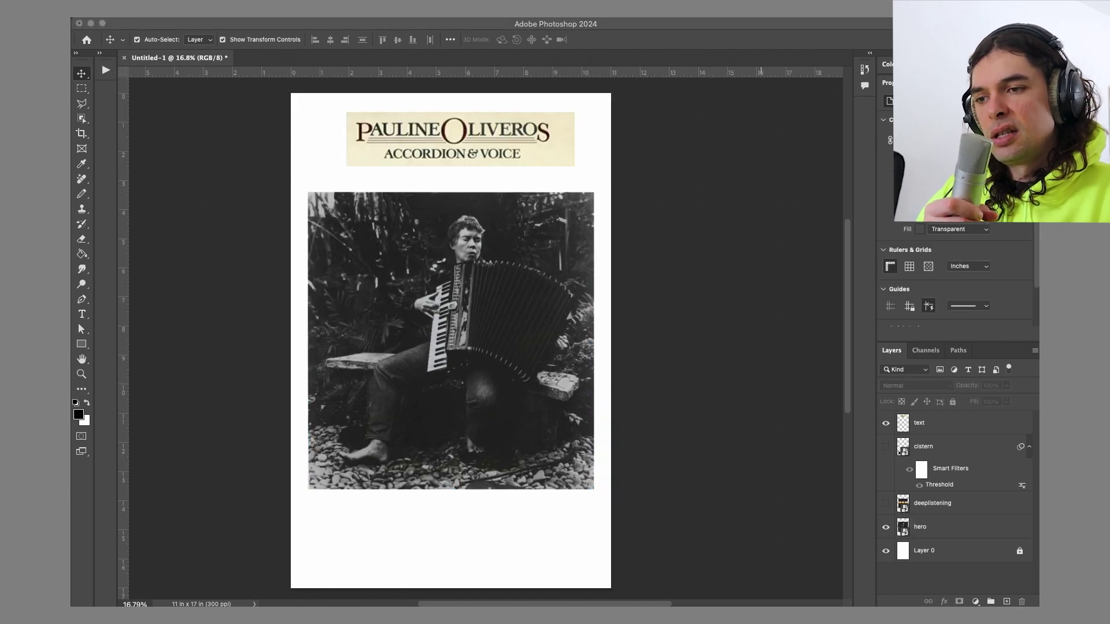
Place the High Class Druggists ad screenshot over the photo and scale it to about 120%
drag(278, 321, 399, 301)
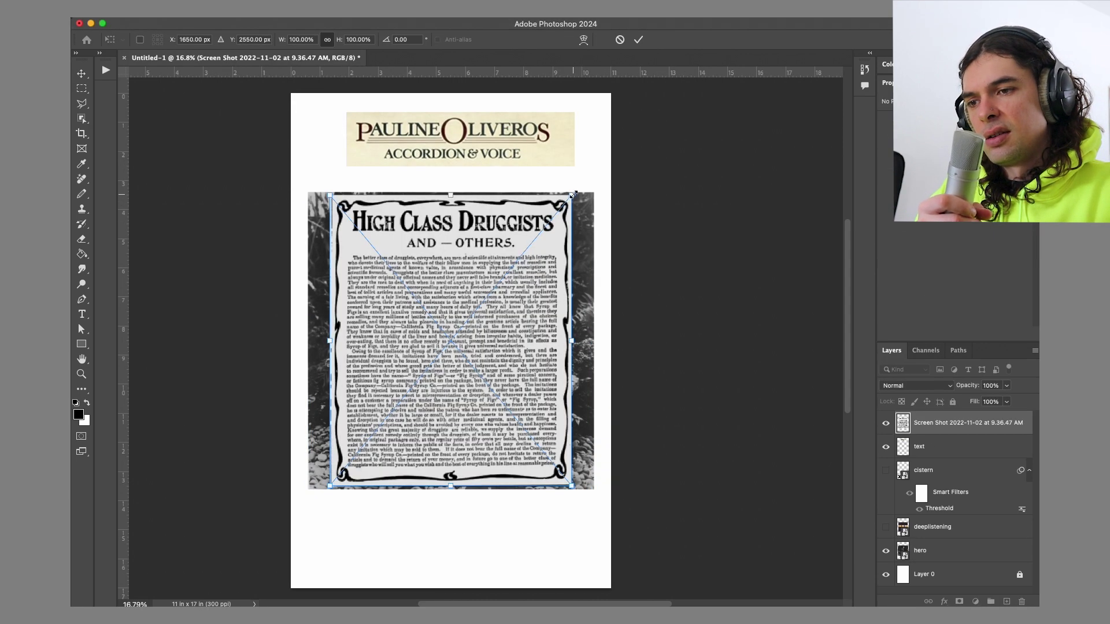
drag(579, 195, 608, 177)
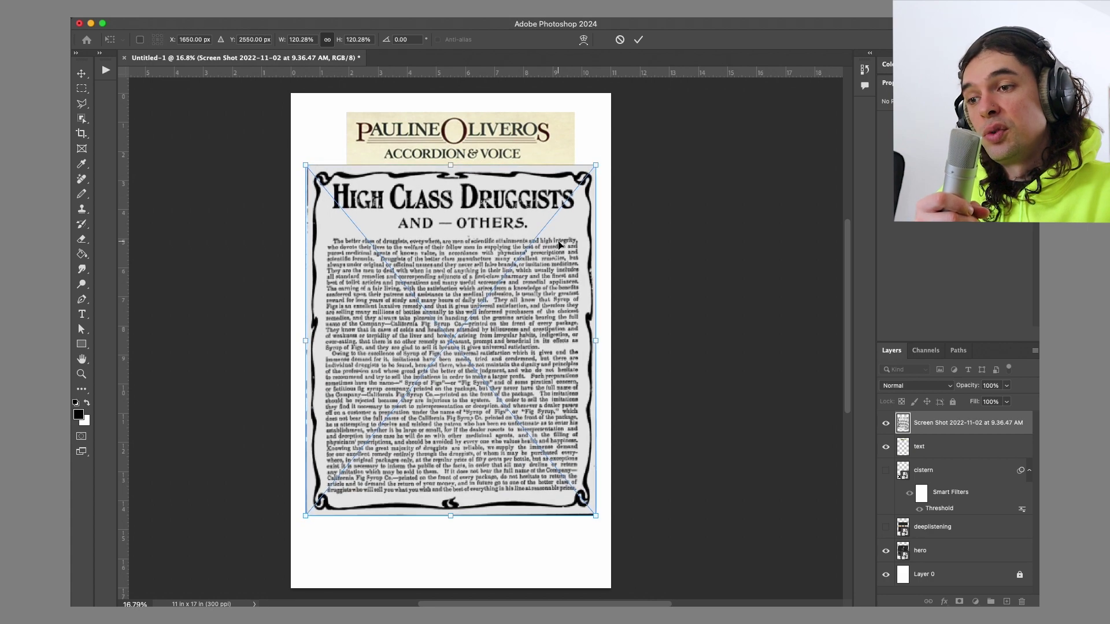
key(Return)
scroll(559, 245, up, 3)
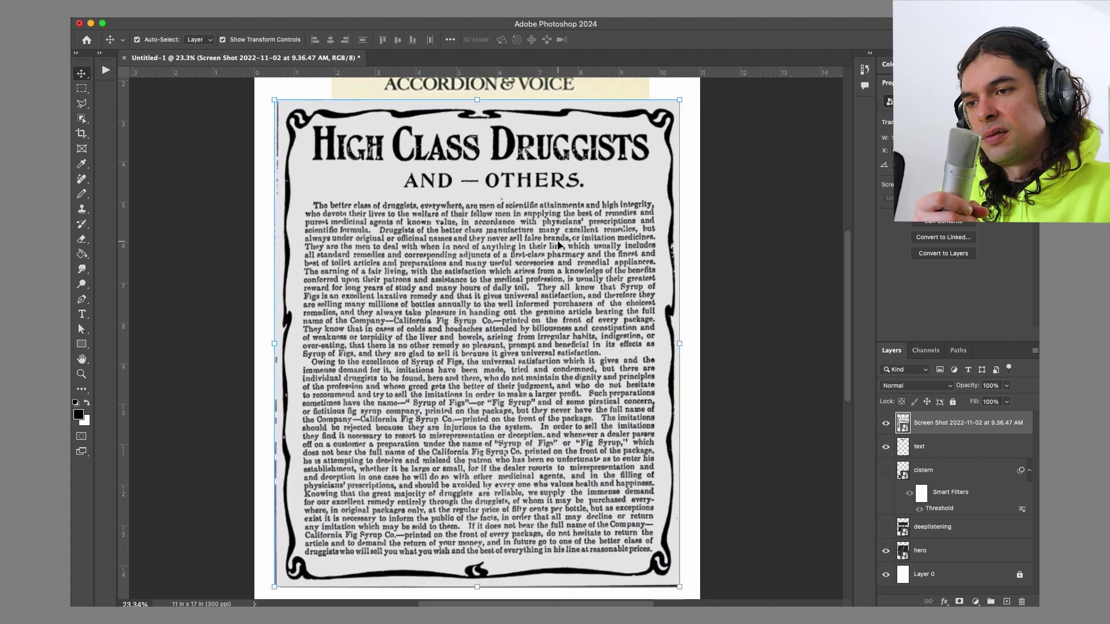
scroll(559, 245, down, 1)
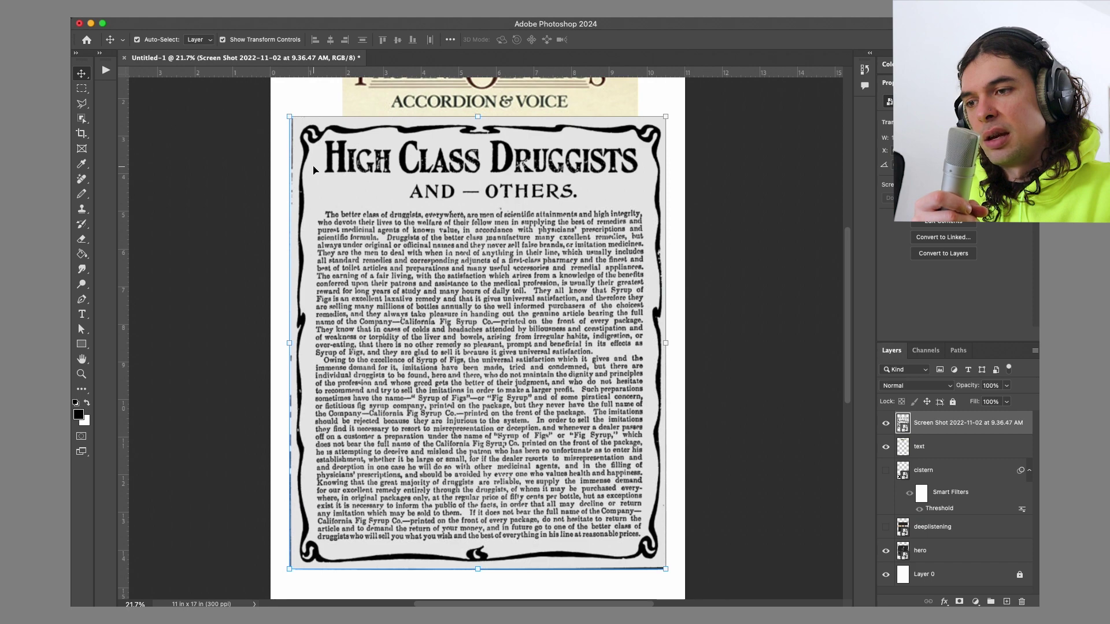
key(w)
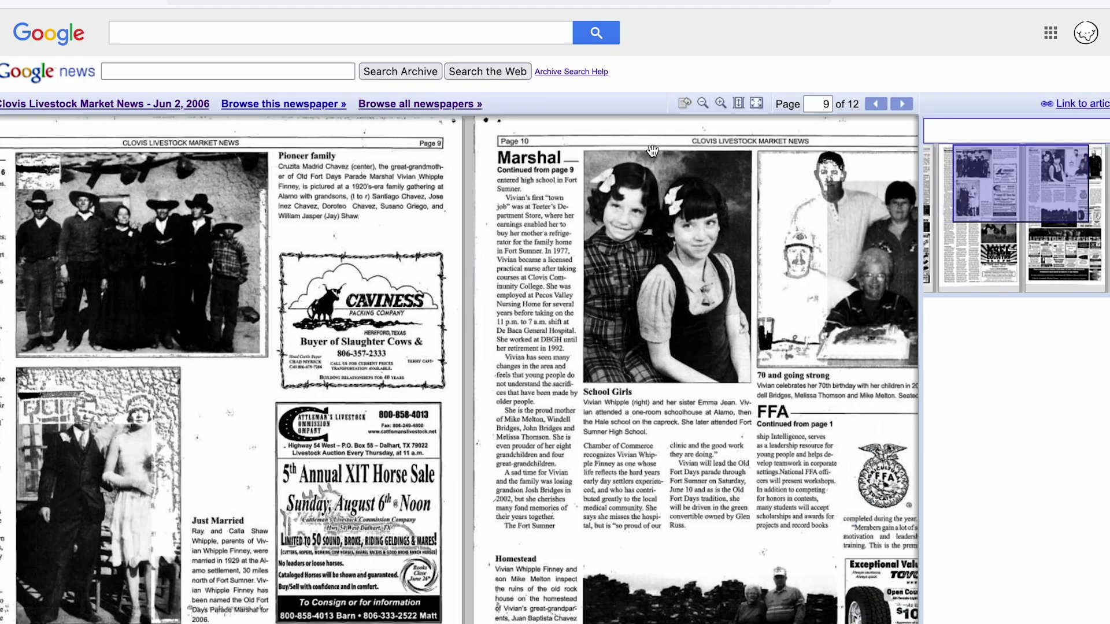
Switch to the Google News newspaper archive and capture the barbed-wire-bordered Caviness Packing Company ad on page 9
click(723, 103)
click(723, 103)
click(723, 103)
click(723, 103)
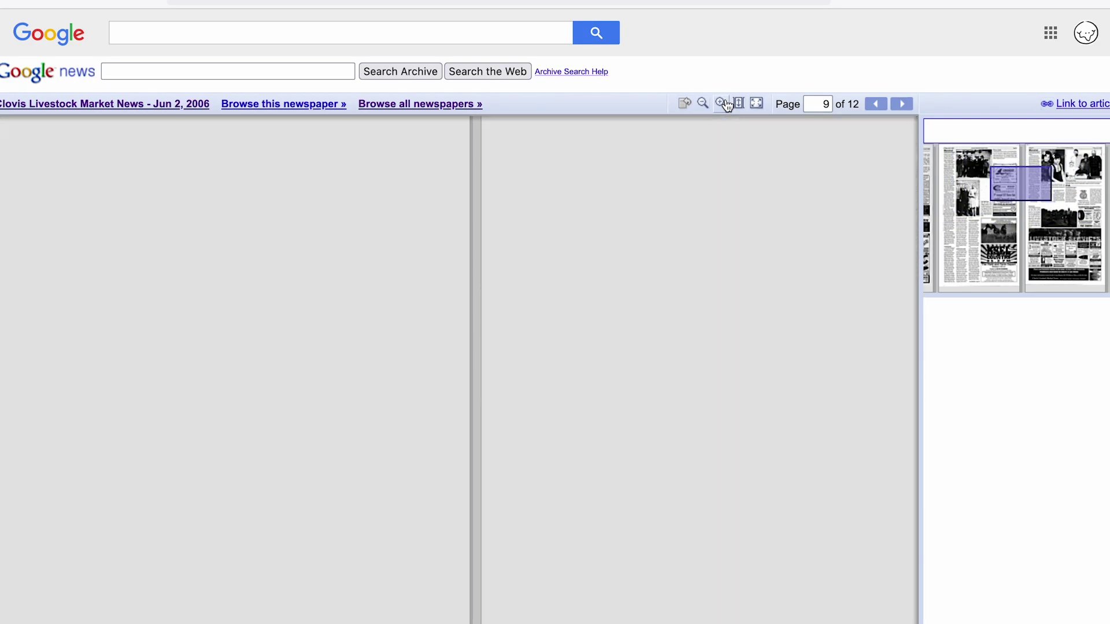
click(723, 103)
drag(358, 297, 685, 439)
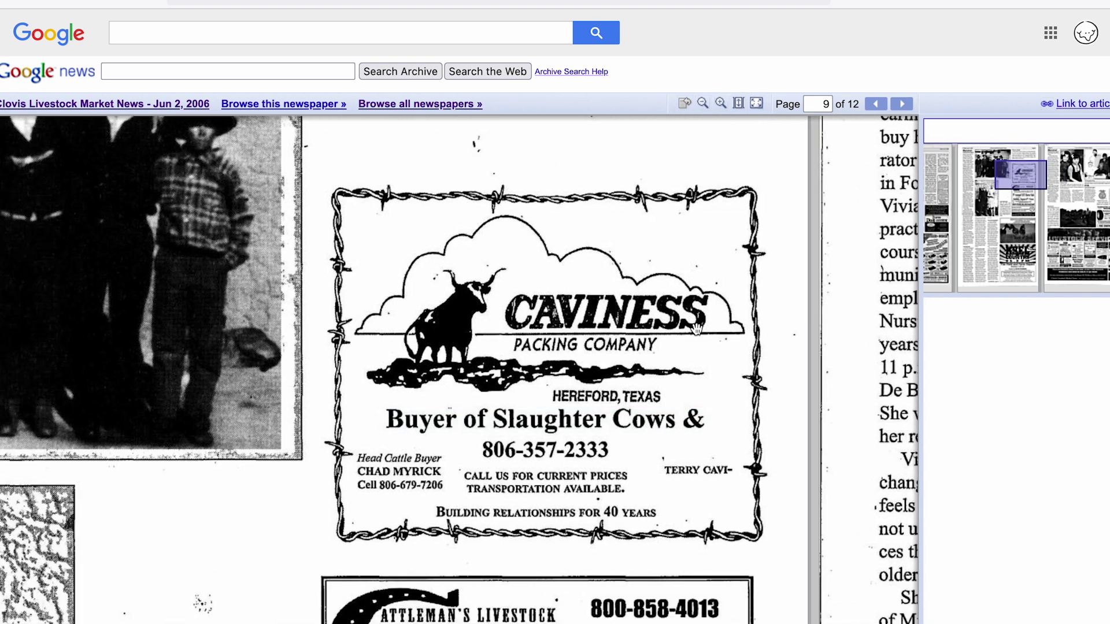
drag(305, 156, 778, 560)
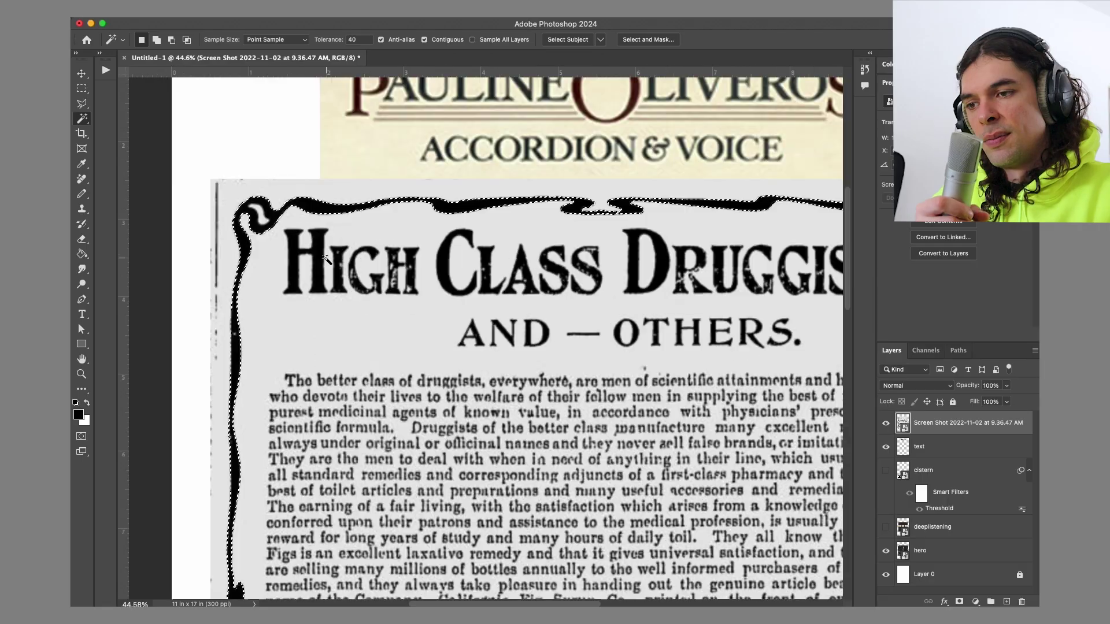
Isolate the Druggists ad's black ornamental frame on its own layer, hide the source images, and duplicate the frame layer
scroll(562, 334, up, 5)
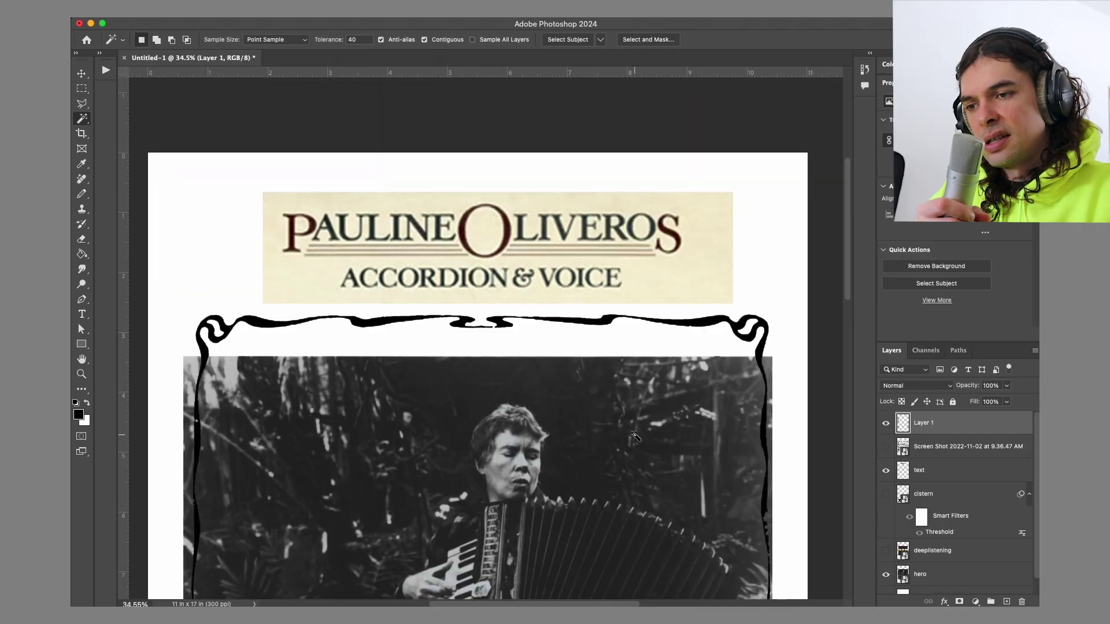
scroll(645, 581, down, 5)
drag(646, 581, 636, 521)
drag(338, 365, 327, 367)
scroll(600, 416, up, 5)
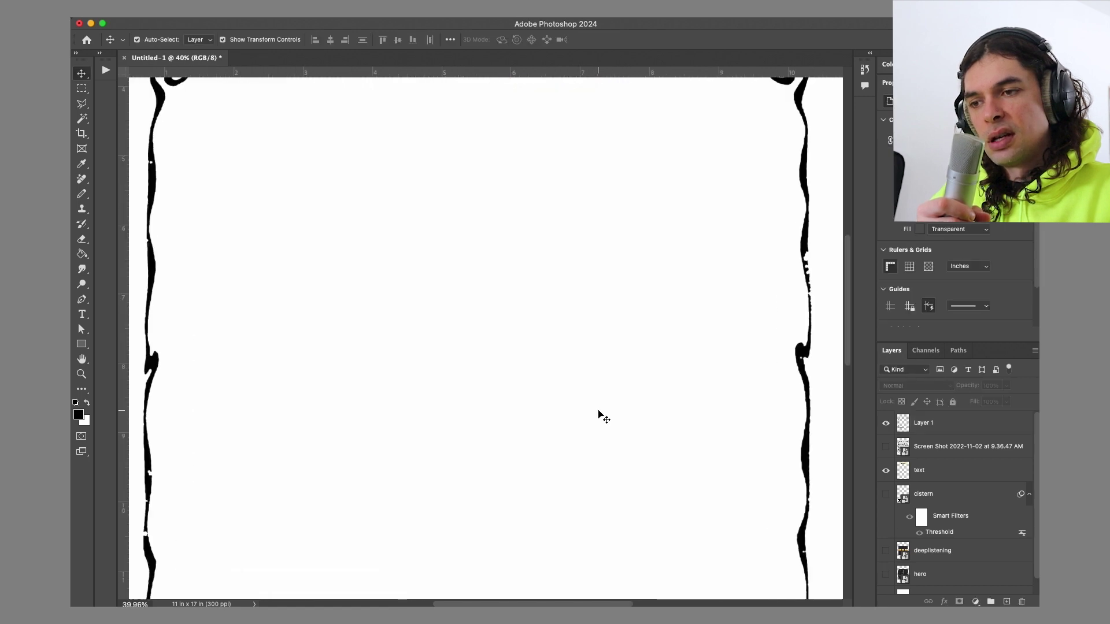
scroll(599, 416, up, 5)
click(528, 369)
scroll(529, 369, up, 5)
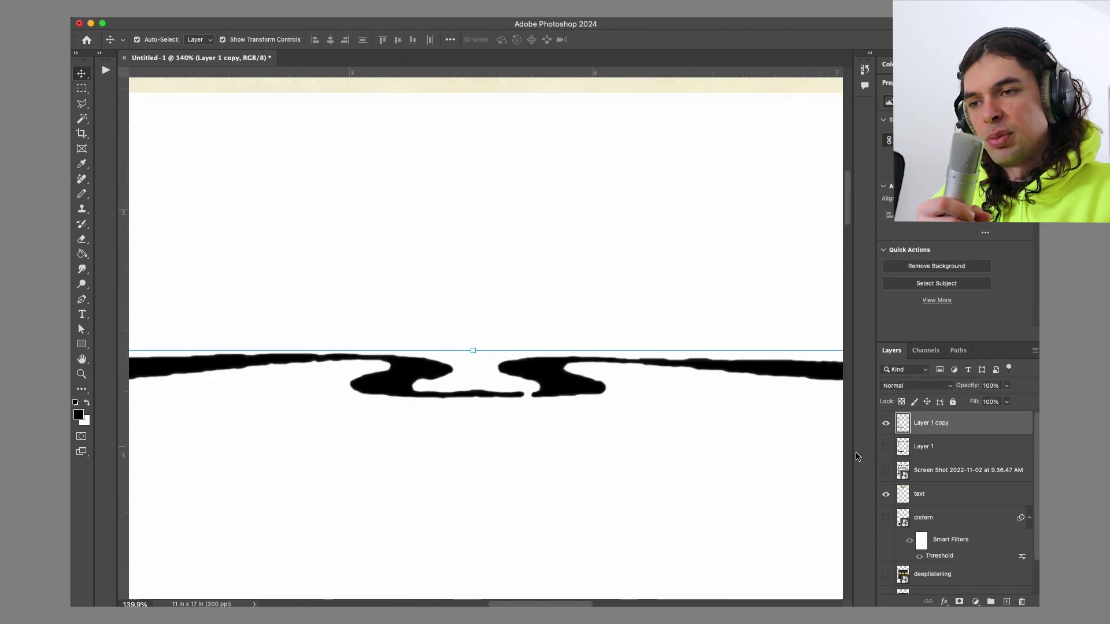
Fill the gaps in the duplicated frame's border in black with the Pencil tool
key(b)
scroll(590, 384, right, 10)
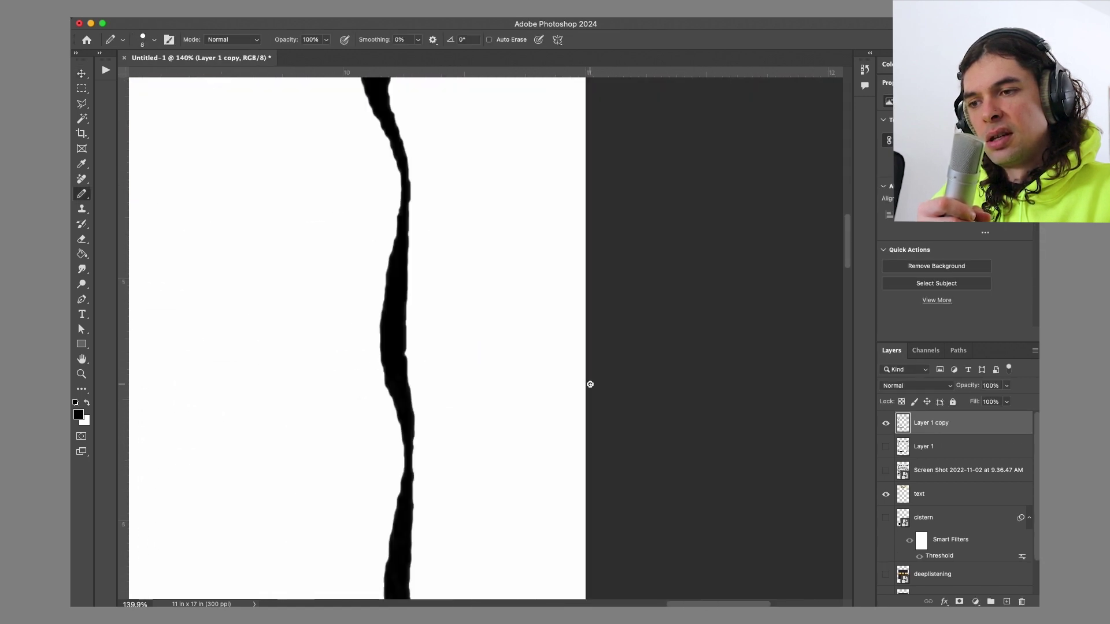
scroll(593, 387, left, 20)
scroll(593, 386, up, 10)
scroll(593, 386, down, 4)
drag(438, 224, 440, 239)
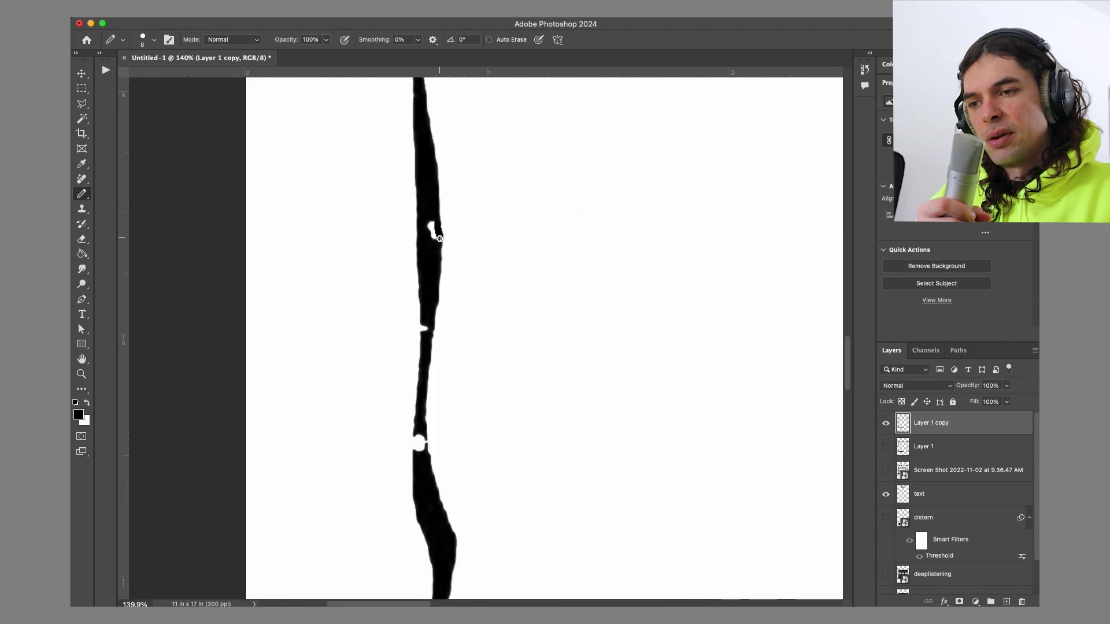
drag(425, 453, 420, 439)
scroll(436, 389, up, 10)
scroll(436, 389, down, 10)
Select the frame's interior with the Magic Wand, show the hero photo, and try masking it to the selection
key(w)
click(483, 379)
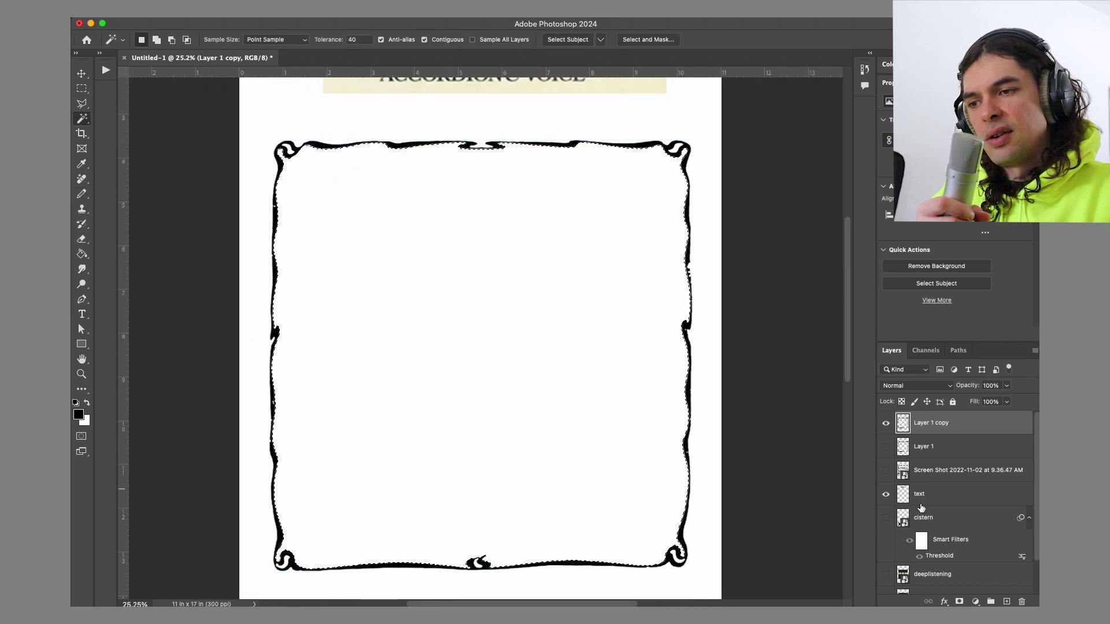
scroll(921, 508, down, 5)
click(886, 558)
click(931, 558)
click(961, 601)
key(super+z)
Contract the frame-interior selection twice
click(322, 11)
mouse_move(376, 179)
click(477, 206)
key(Return)
click(321, 11)
click(483, 210)
key(Return)
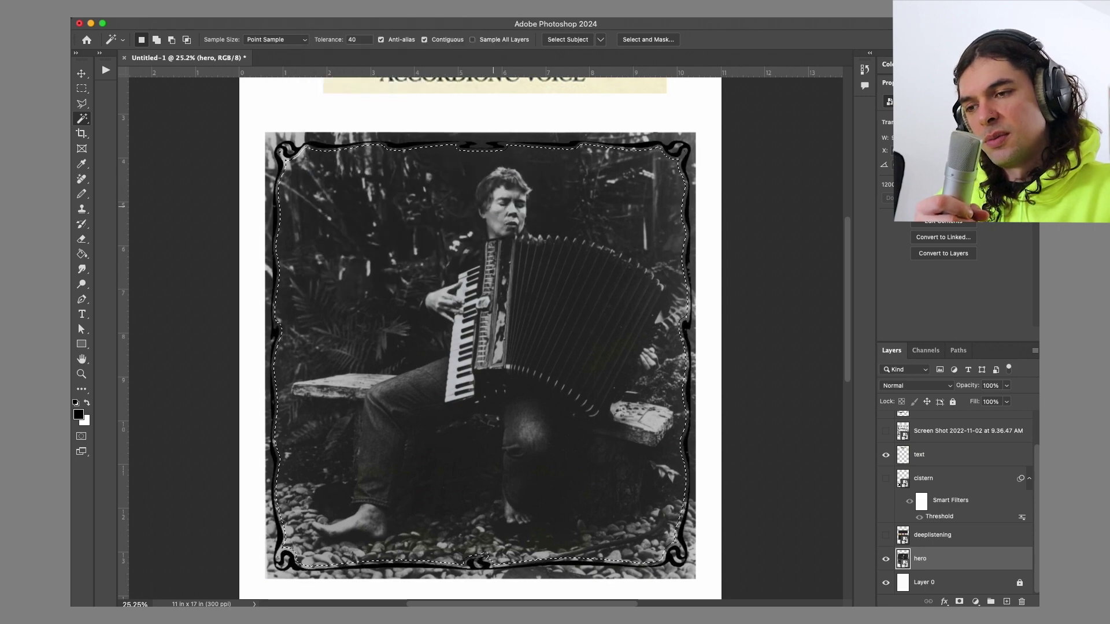
Try masking the hero photo to the twice-contracted selection, then undo the mask
click(960, 602)
scroll(695, 458, down, 4)
scroll(695, 458, up, 5)
key(super+z)
Contract the selection once more, mask the hero photo with it, and show the original frame layer instead of its copy
click(322, 11)
click(483, 208)
key(Return)
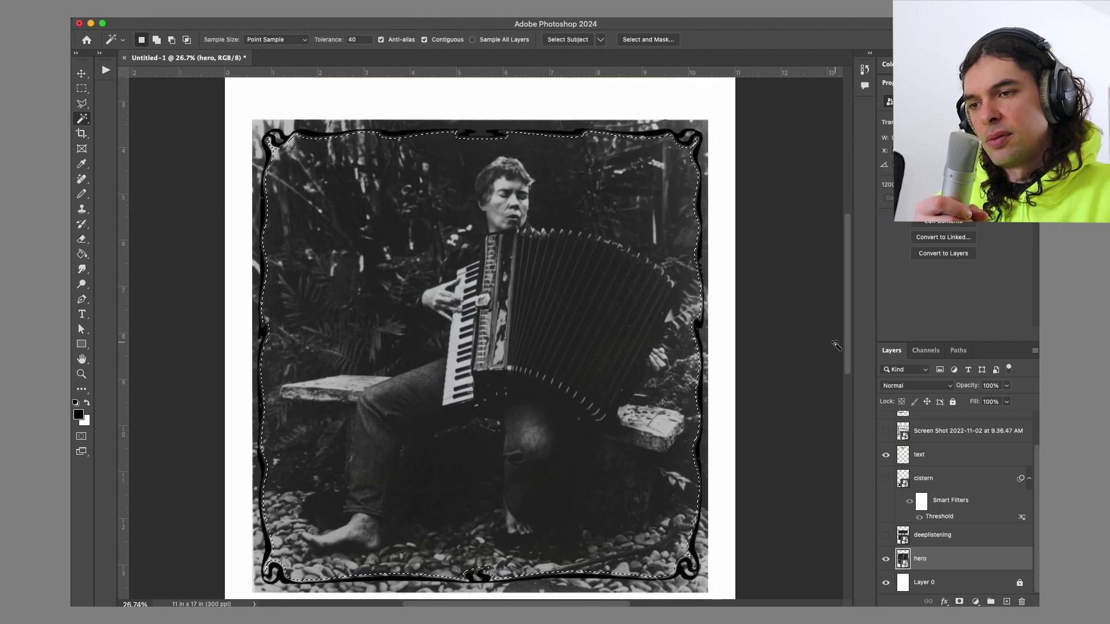
click(960, 602)
scroll(773, 498, down, 5)
key(v)
scroll(773, 500, up, 4)
scroll(773, 502, down, 4)
click(773, 501)
scroll(773, 500, up, 7)
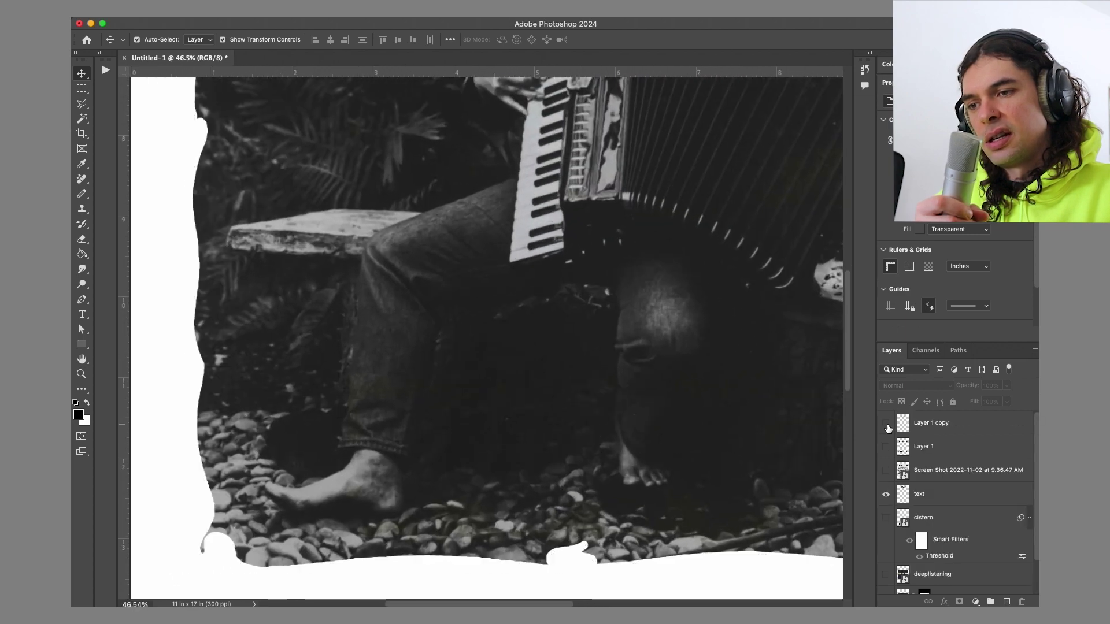
scroll(471, 578, down, 3)
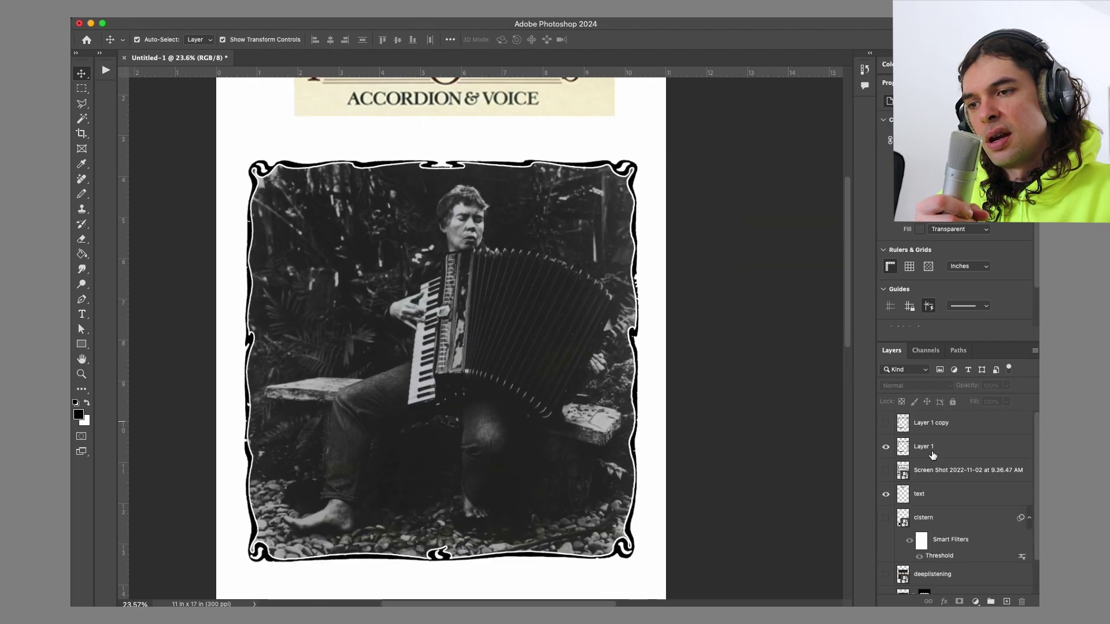
Place the For Sale wallpaper ad screenshot over the hero photo and scale it to about the page width
drag(415, 347, 402, 293)
drag(594, 484, 654, 551)
key(Return)
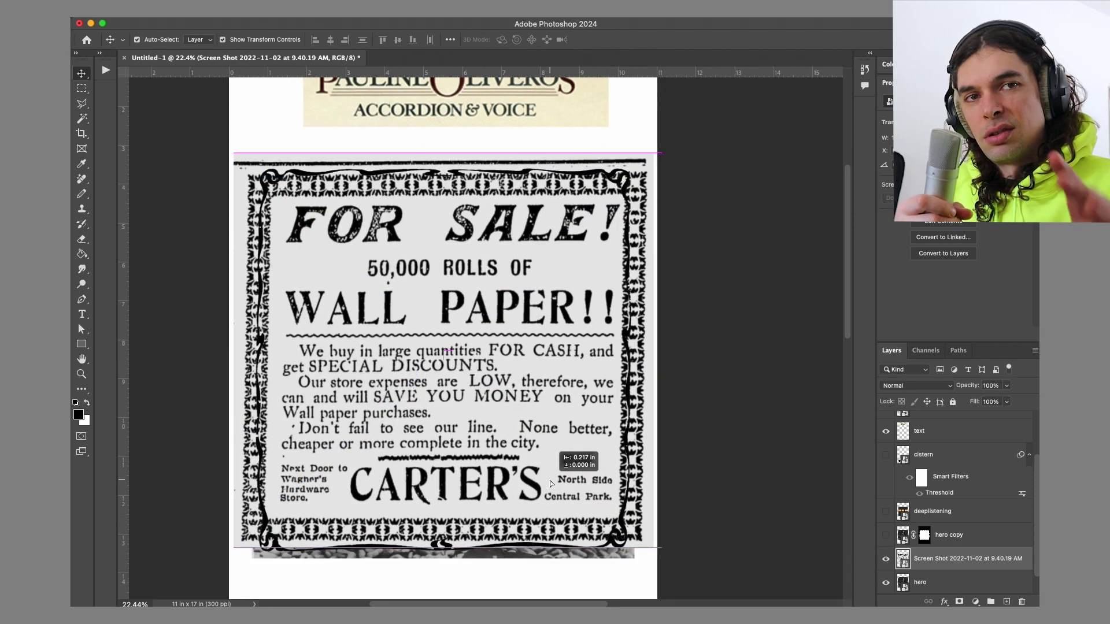
scroll(879, 543, up, 3)
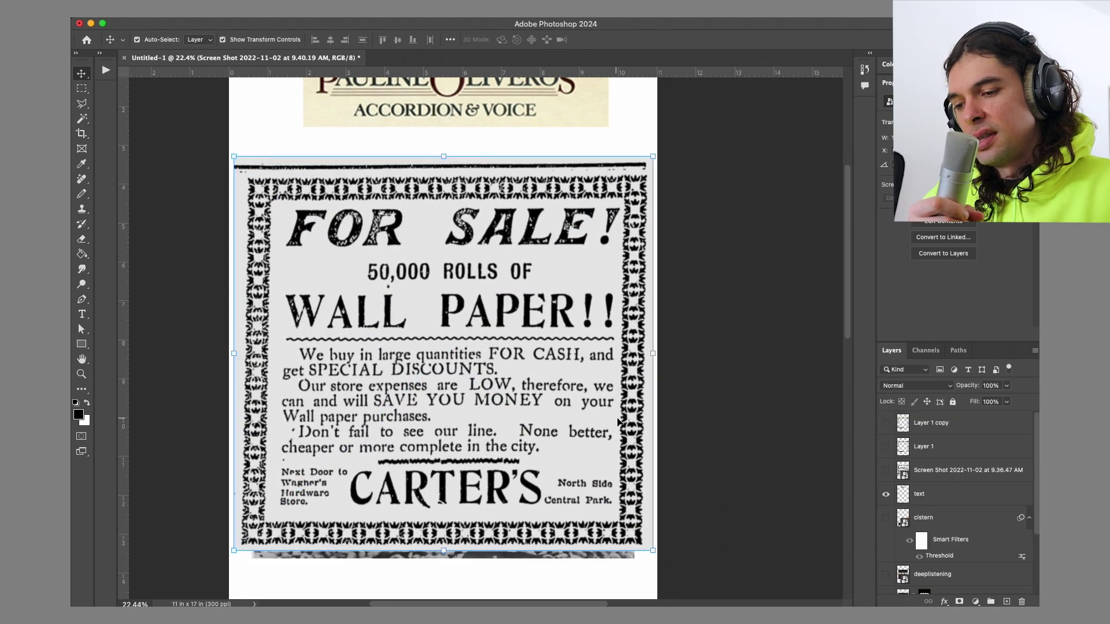
Straighten the For Sale ad's border by distorting its lower-left and upper-right corners slightly inward
drag(231, 548, 238, 551)
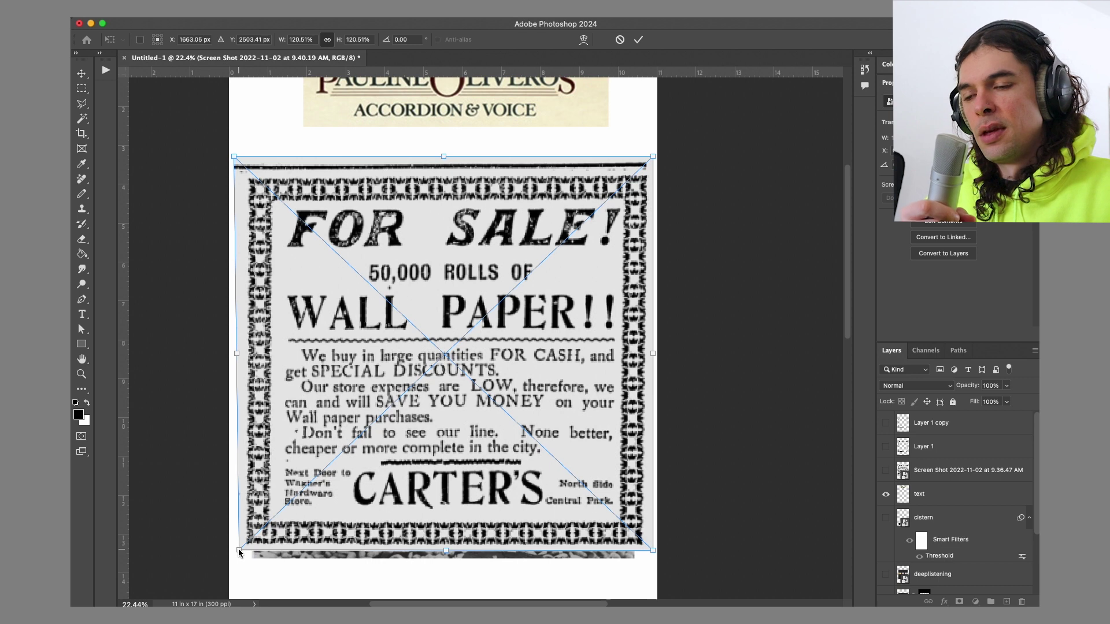
drag(652, 159, 648, 161)
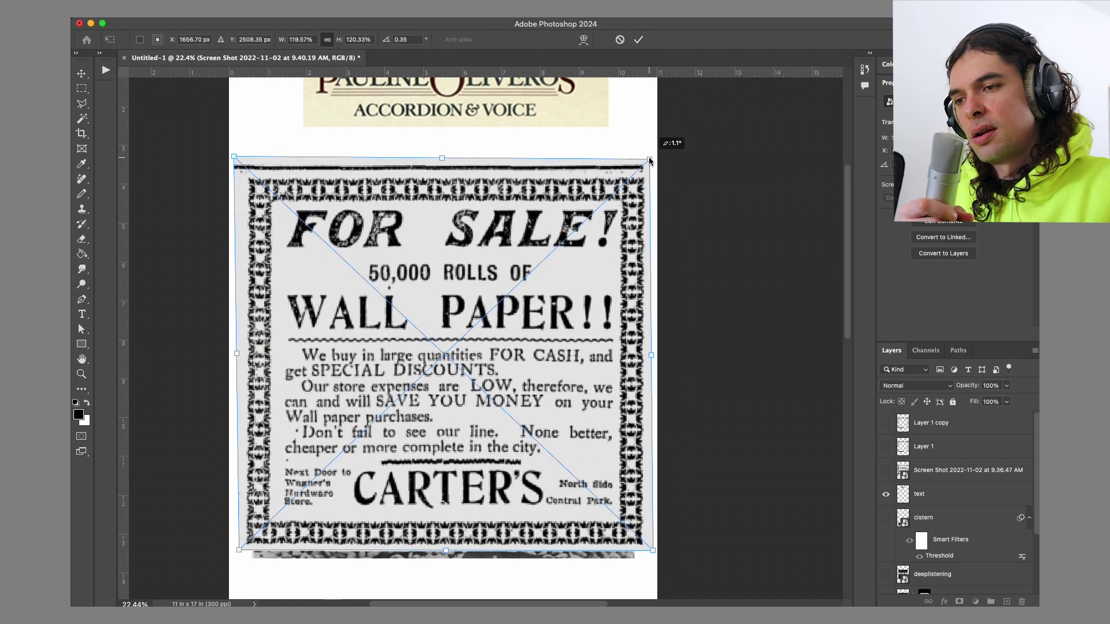
key(Return)
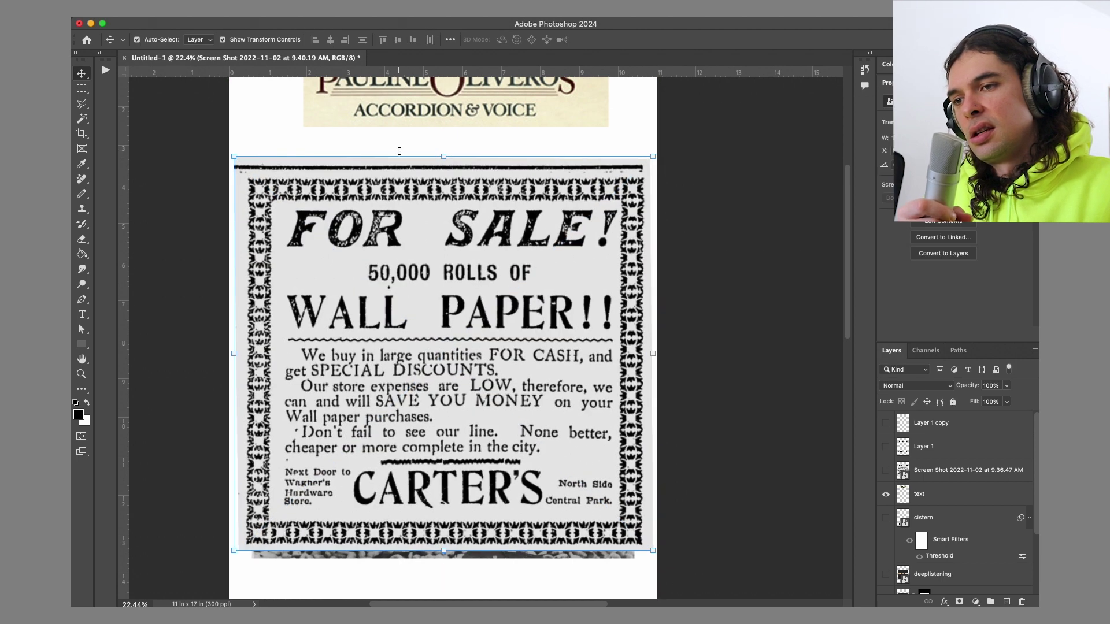
Apply the Filter Gallery's Stamp effect to the For Sale ad with Light/Dark Balance 44, leaving Grain switched off
click(360, 12)
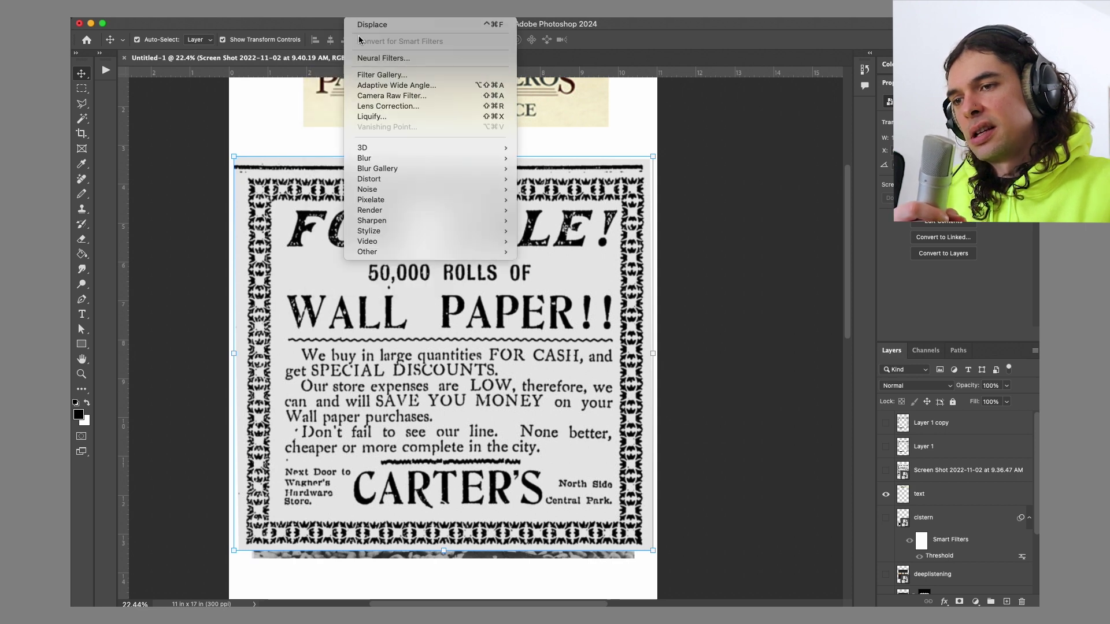
click(382, 75)
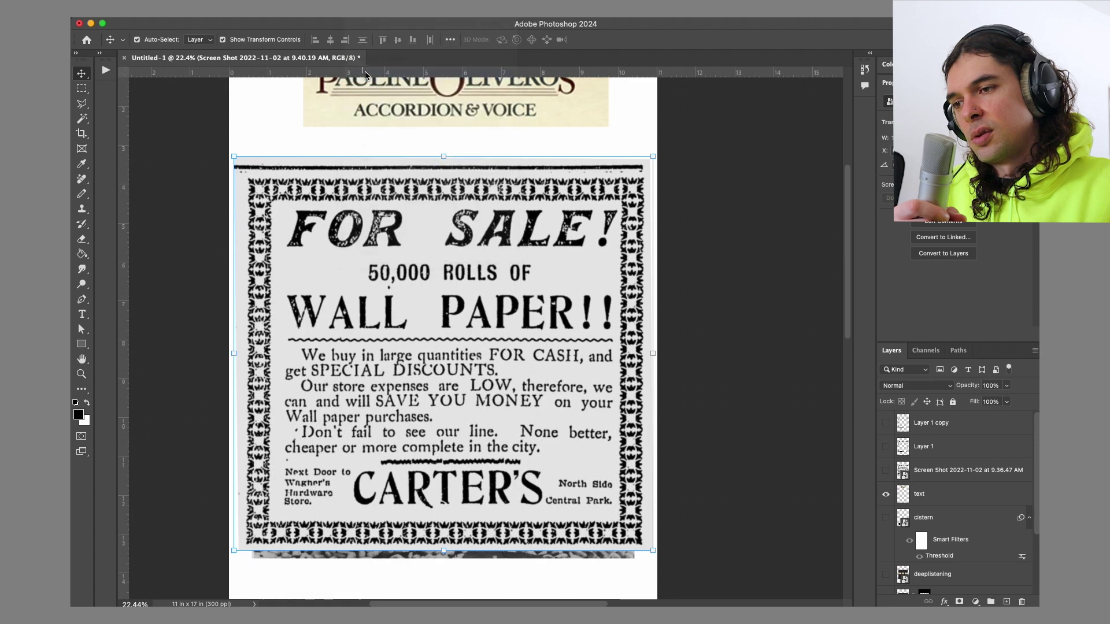
key(super+minus)
key(super+minus)
key(super+minus)
key(super+minus)
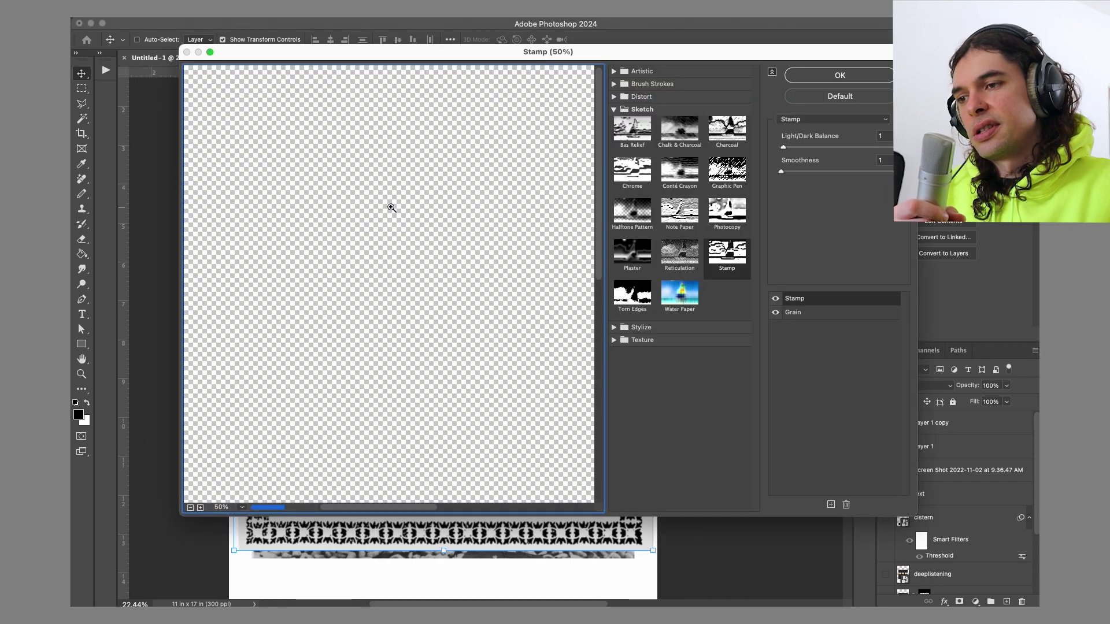
click(775, 313)
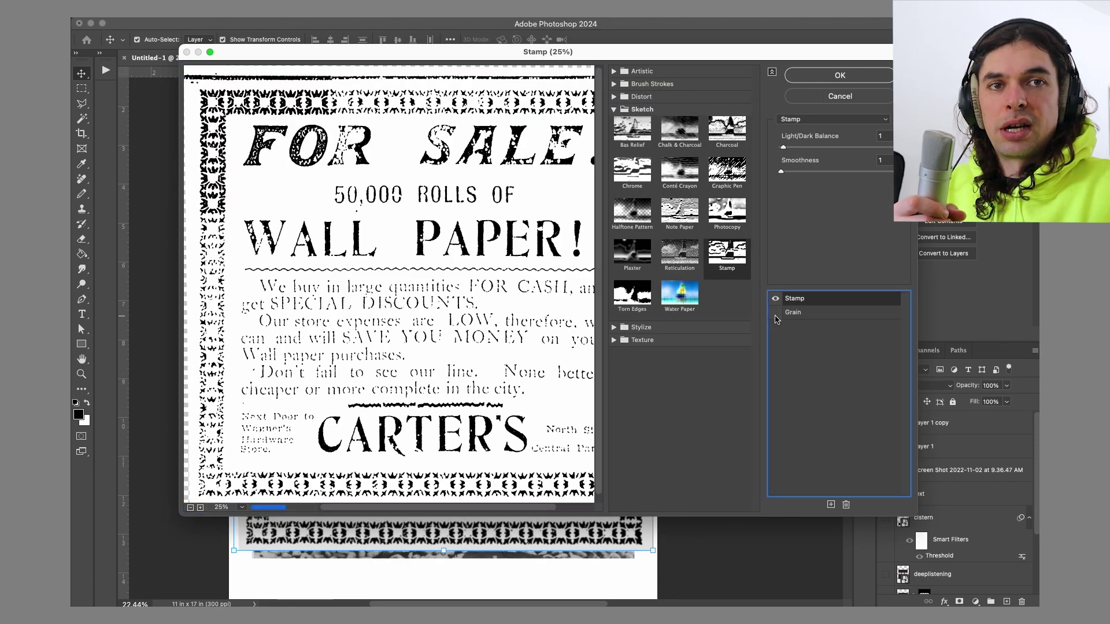
click(827, 148)
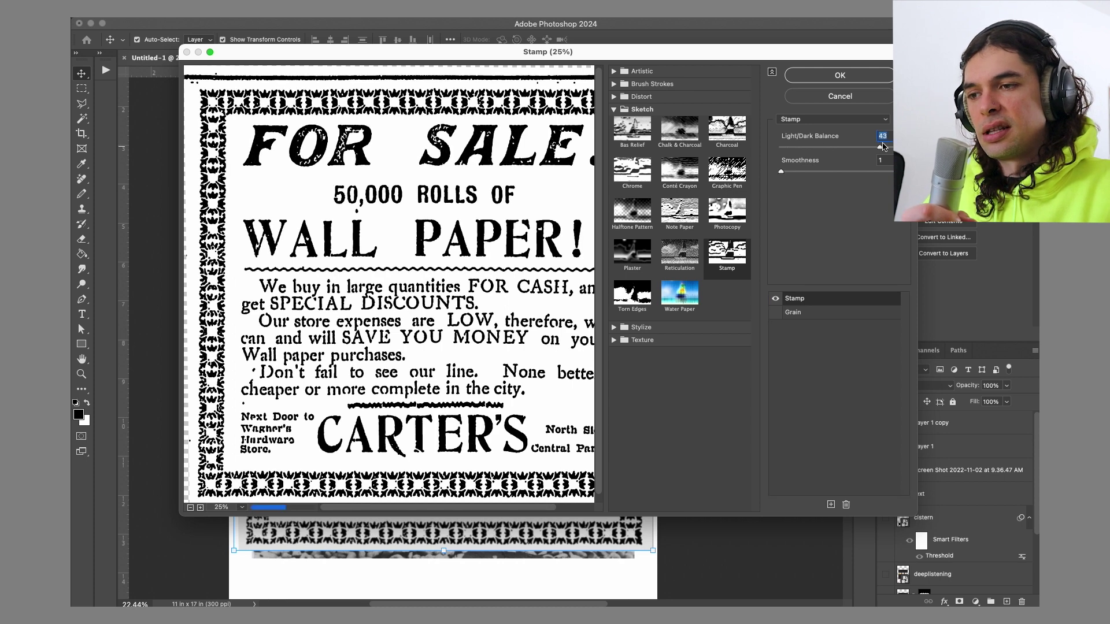
drag(890, 146, 883, 148)
click(859, 77)
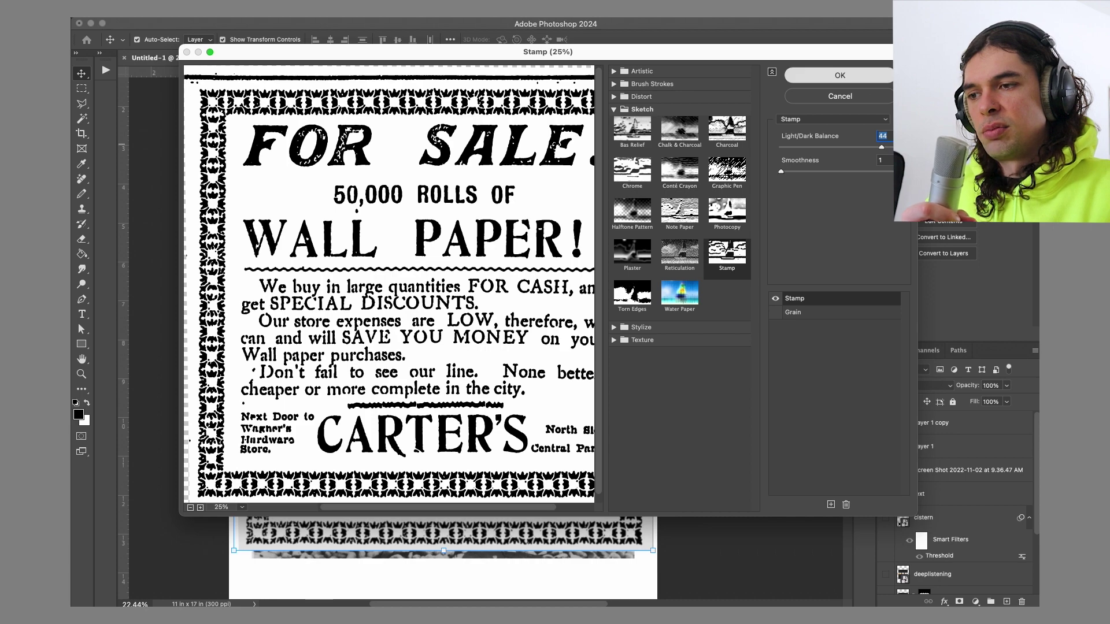
Trace the inner edge of the duplicated For Sale ad's ornamental border with the Magnetic Lasso and close the selection
key(w)
key(v)
drag(580, 432, 580, 422)
scroll(349, 180, up, 5)
key(l)
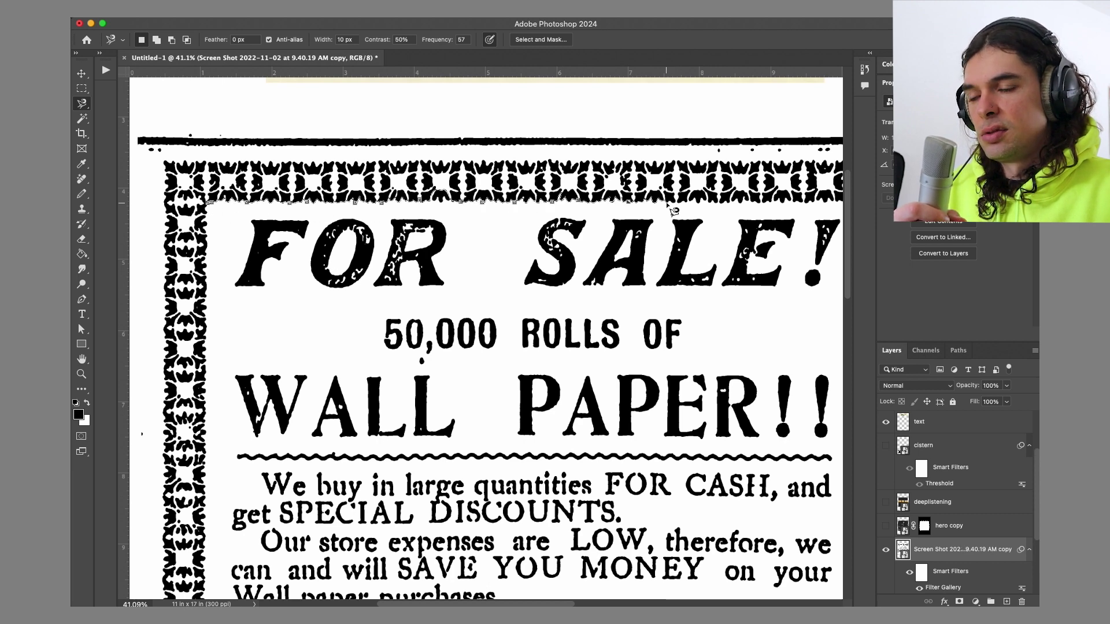
scroll(777, 206, right, 3)
scroll(761, 451, down, 5)
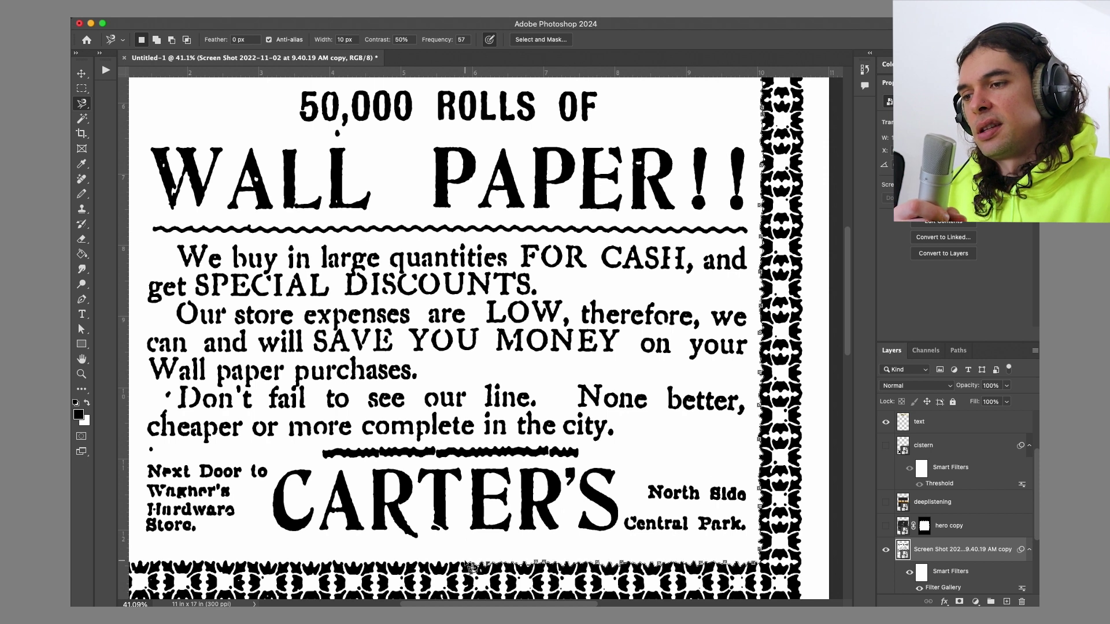
scroll(269, 568, left, 2)
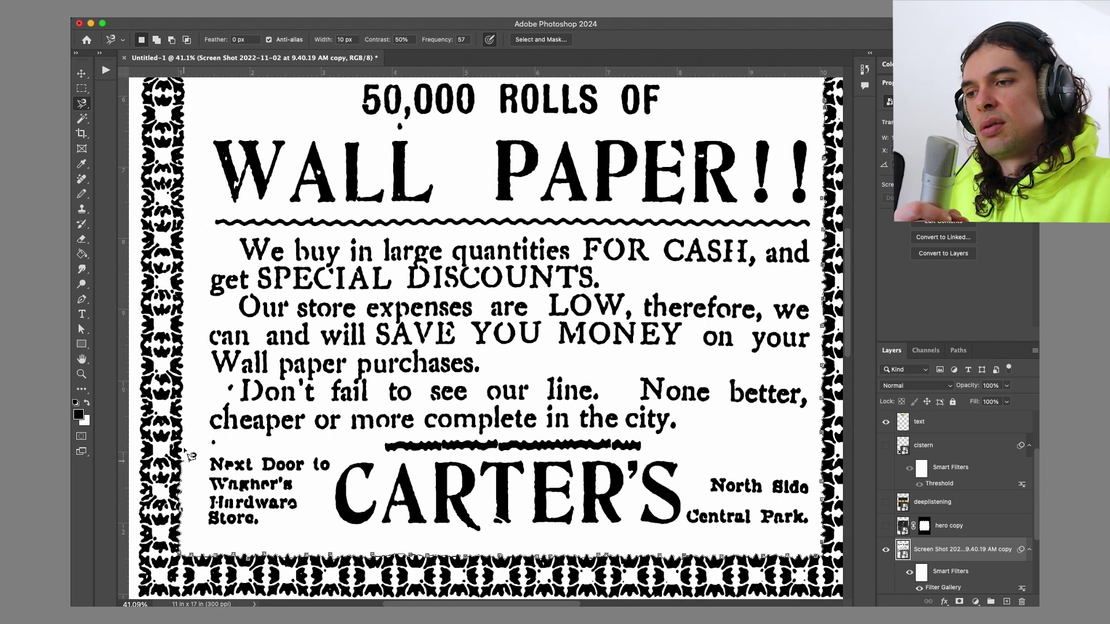
scroll(187, 248, up, 5)
scroll(173, 202, right, 2)
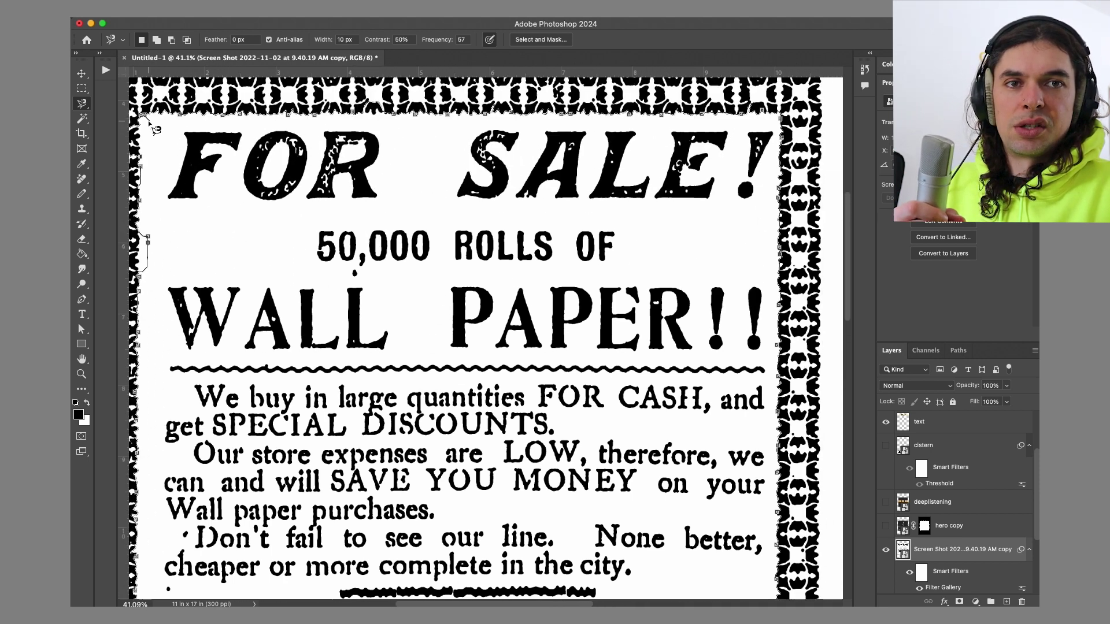
click(148, 122)
Mask the ad copy with the traced selection and invert the mask so only the border covers the photo
scroll(959, 567, down, 2)
click(960, 602)
key(super+i)
scroll(691, 445, down, 3)
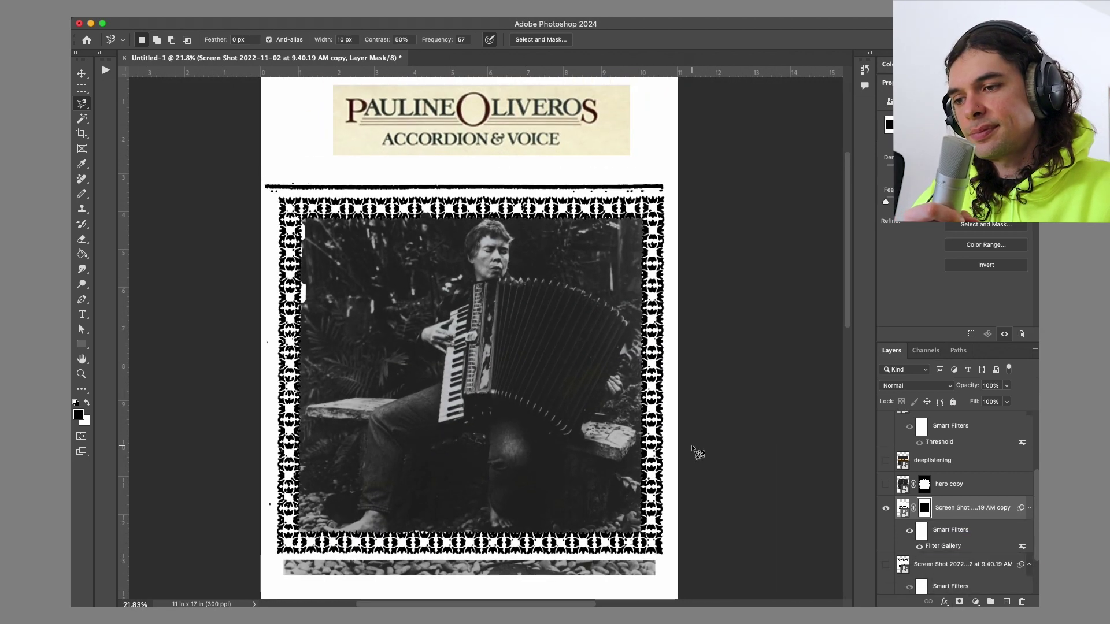
key(v)
click(719, 454)
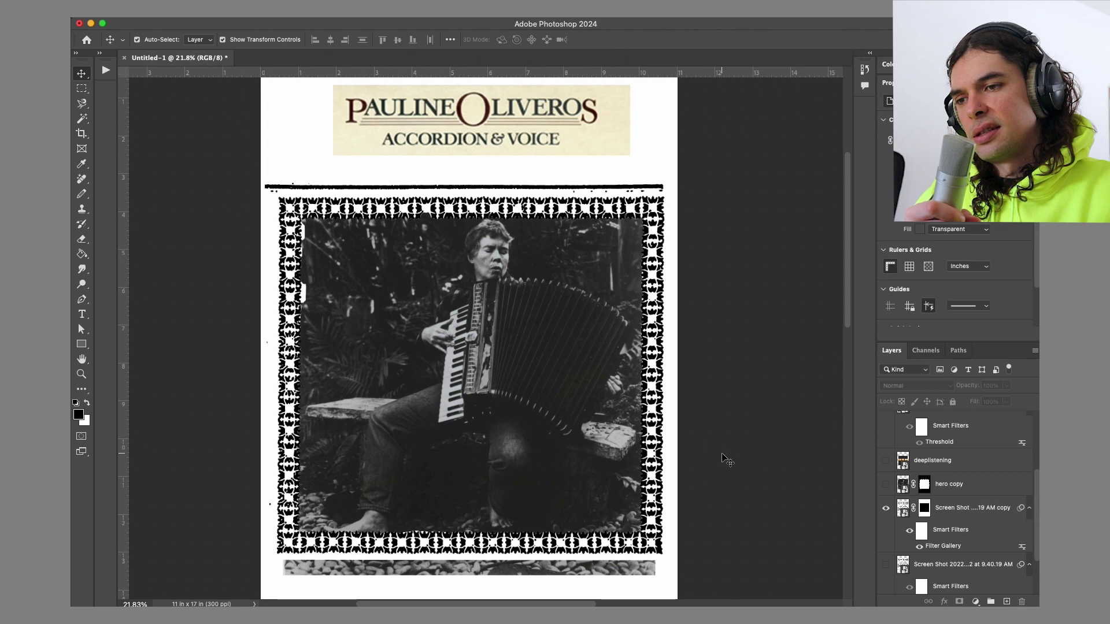
Scale down the accordion photo and position it inside the ornamental border
scroll(719, 454, down, 3)
scroll(719, 453, left, 1)
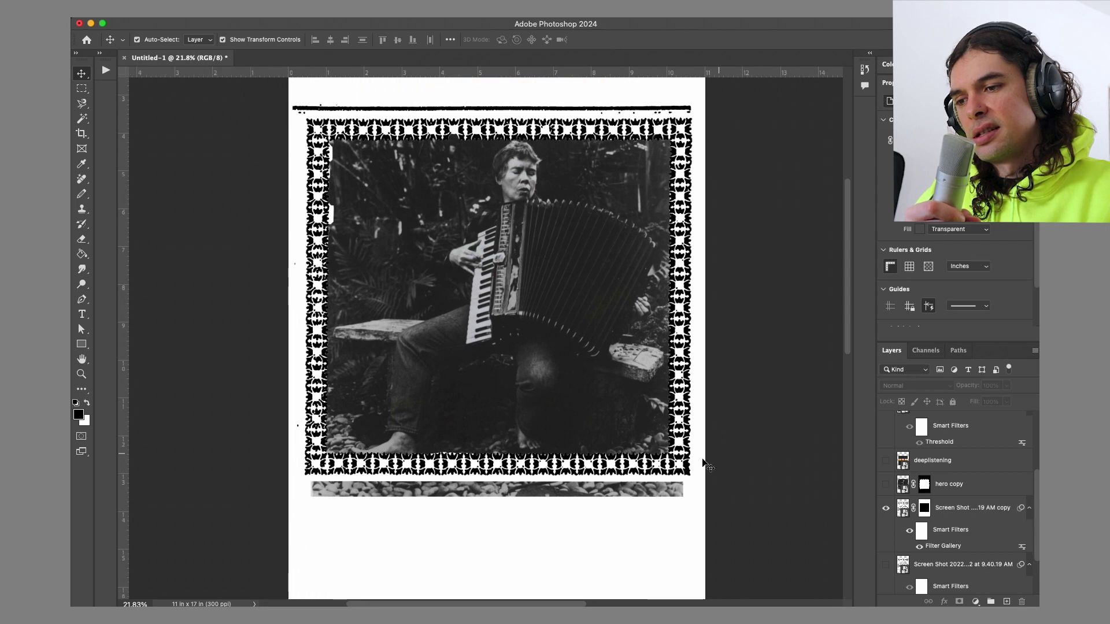
click(615, 417)
drag(681, 496, 582, 406)
drag(638, 467, 626, 455)
drag(585, 419, 585, 430)
key(Return)
Narrow the border layer to about 9.49 in wide and move the framed photo toward the page's center
click(689, 431)
drag(700, 293, 651, 297)
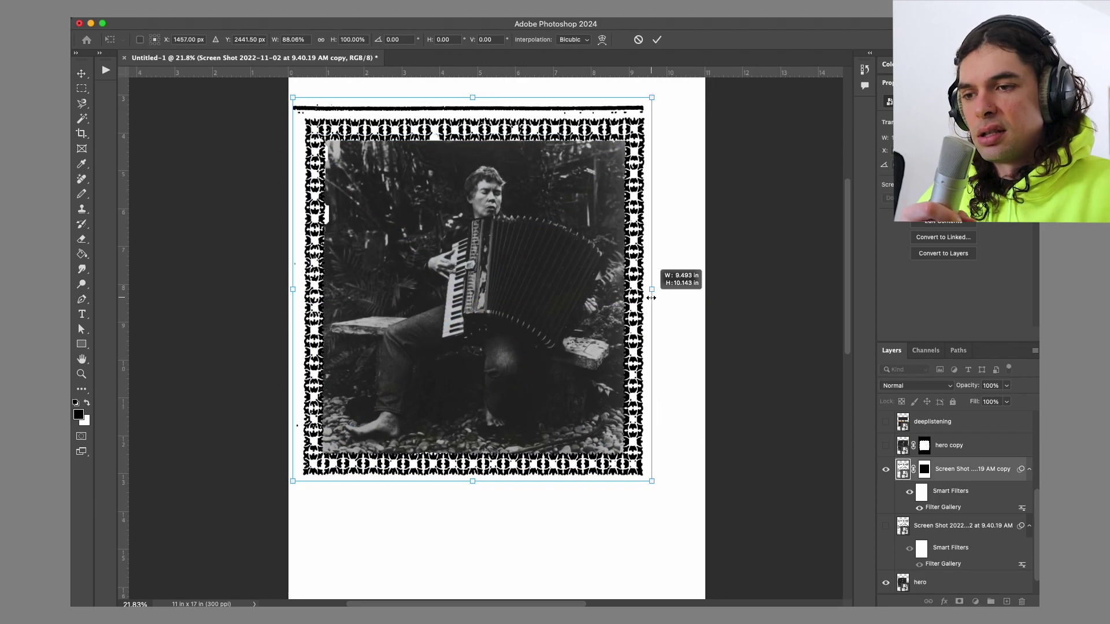
key(Return)
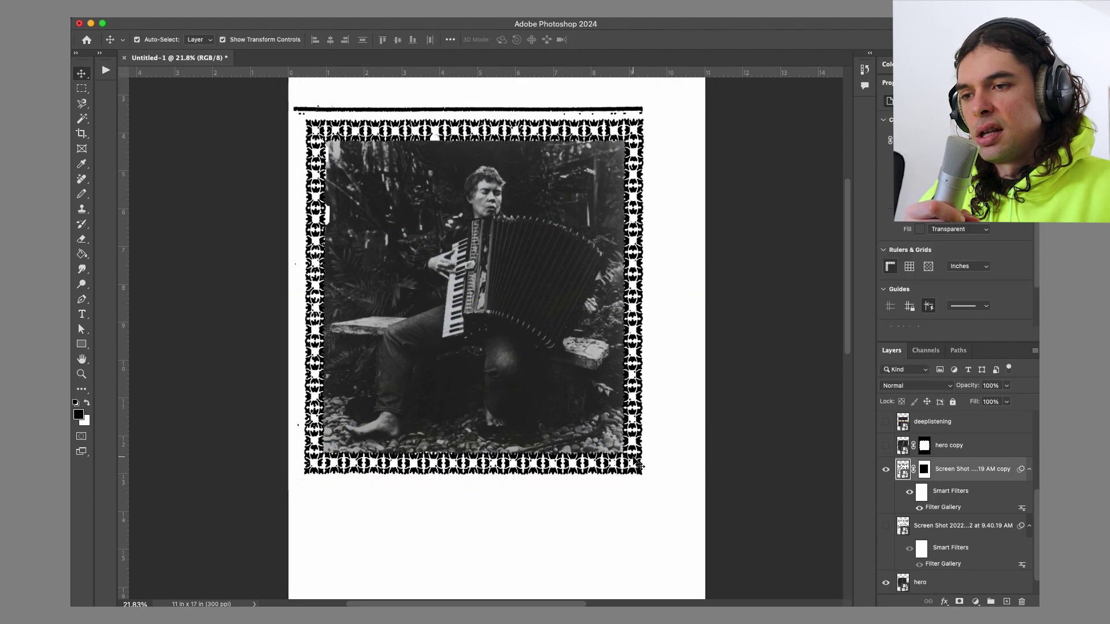
drag(530, 390, 560, 423)
Paint black on the border layer's mask with a 200 px tip to hide the horizontal line above the frame
scroll(560, 422, up, 5)
click(231, 220)
click(924, 469)
key(b)
key(])
mouse_move(222, 231)
mouse_down()
mouse_move(622, 218)
mouse_move(809, 229)
mouse_up()
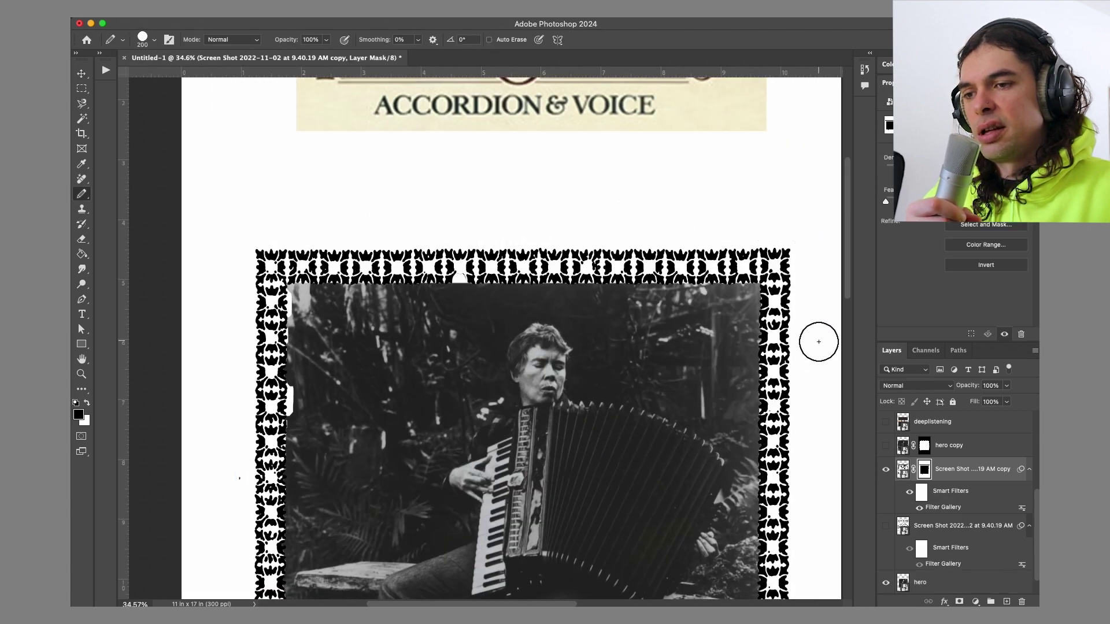
Center the framed photo across the page and clean the stray specks around the border on its mask
scroll(814, 399, down, 6)
key(v)
drag(668, 562, 503, 353)
scroll(495, 345, up, 5)
scroll(495, 345, down, 4)
click(924, 469)
key(b)
key(v)
Move the photo and border layers up beneath the text layer and rename the border layer as frame
click(389, 538)
scroll(397, 552, down, 3)
click(939, 582)
scroll(942, 563, down, 2)
drag(942, 561, 946, 492)
double_click(972, 446)
text(frame)
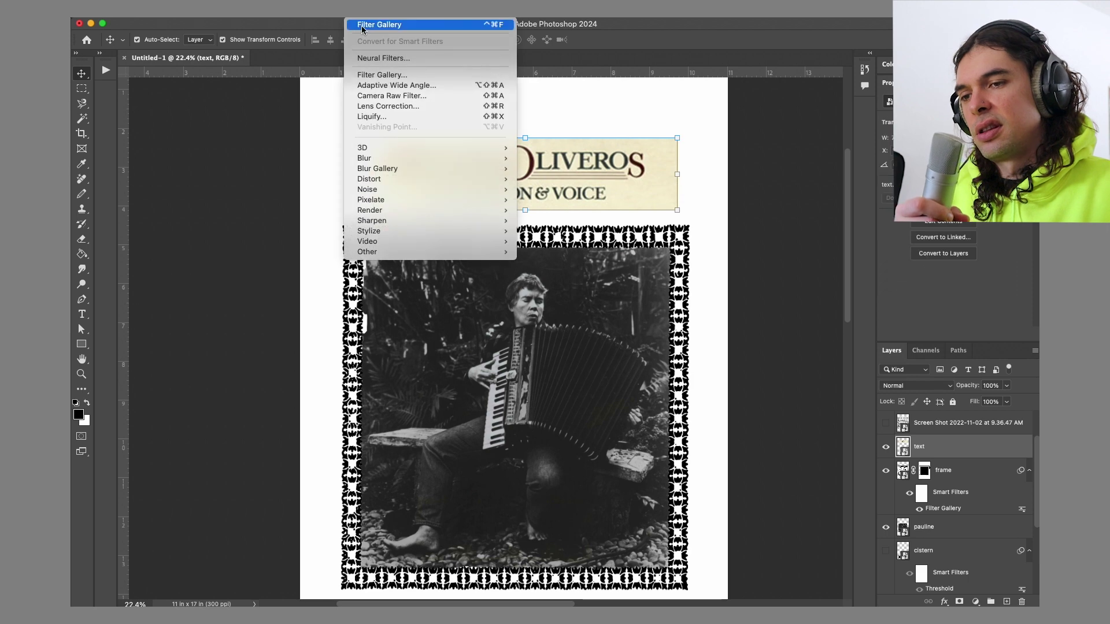
Apply the Filter Gallery's Stamp effect to the title text image with Light/Dark Balance 37
click(375, 23)
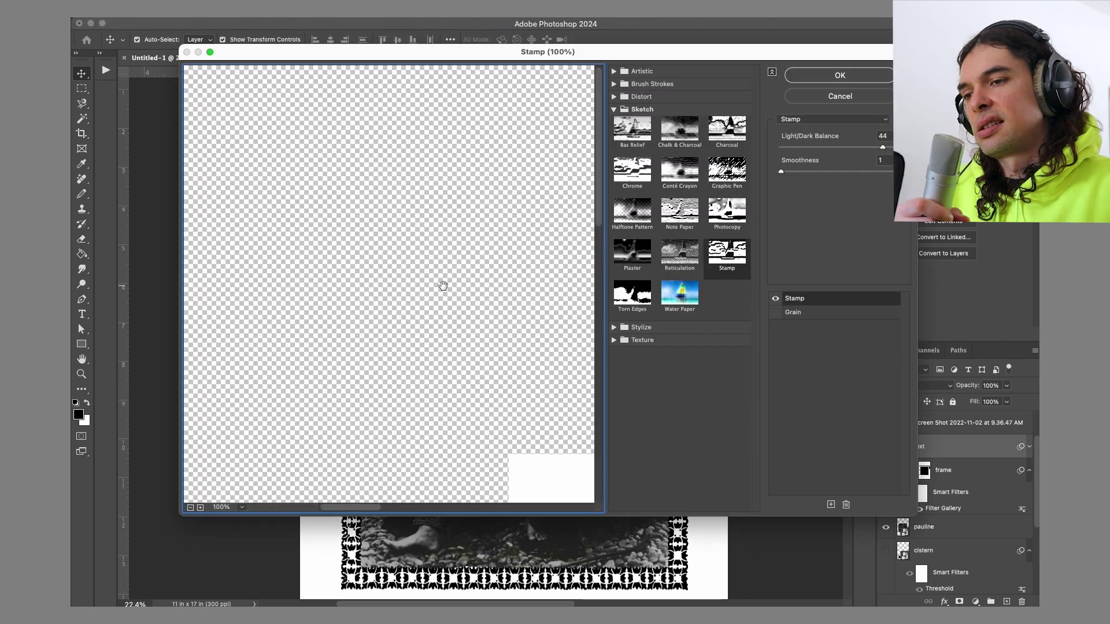
scroll(443, 286, down, 4)
scroll(443, 286, right, 6)
key(super+minus)
key(super+minus)
key(super+minus)
scroll(443, 286, left, 2)
click(841, 148)
drag(841, 149, 828, 148)
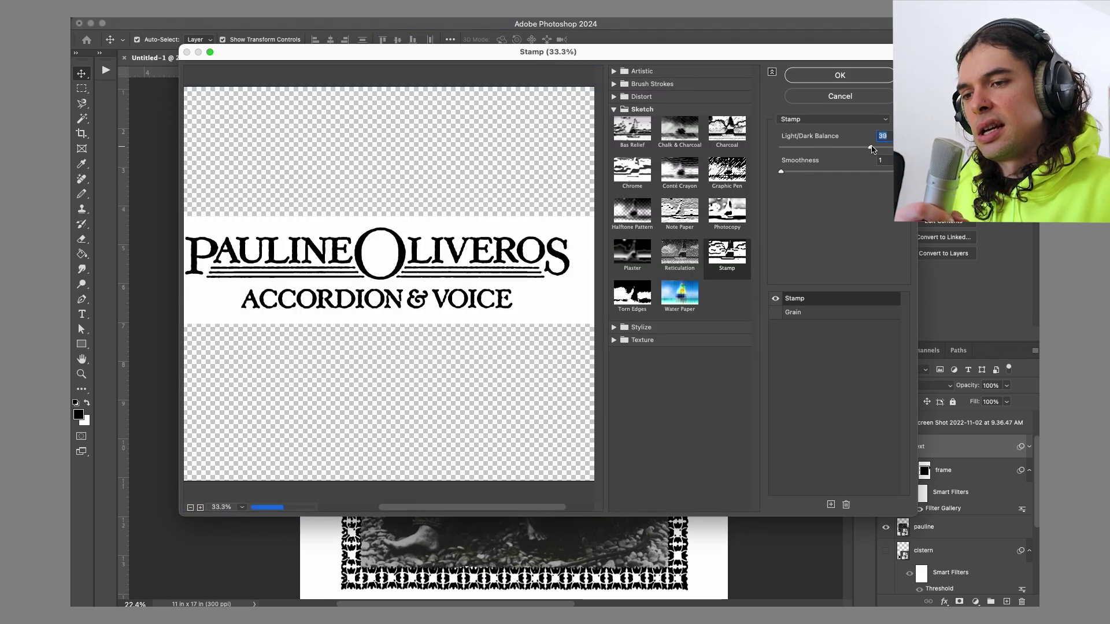
click(839, 76)
Duplicate the text layer, hide the original, and mask the ACCORDION & VOICE line out of the copy
mouse_move(551, 177)
mouse_down()
mouse_move(551, 194)
mouse_move(548, 178)
mouse_up()
key(super+j)
click(886, 504)
click(959, 602)
key(b)
drag(428, 196, 428, 196)
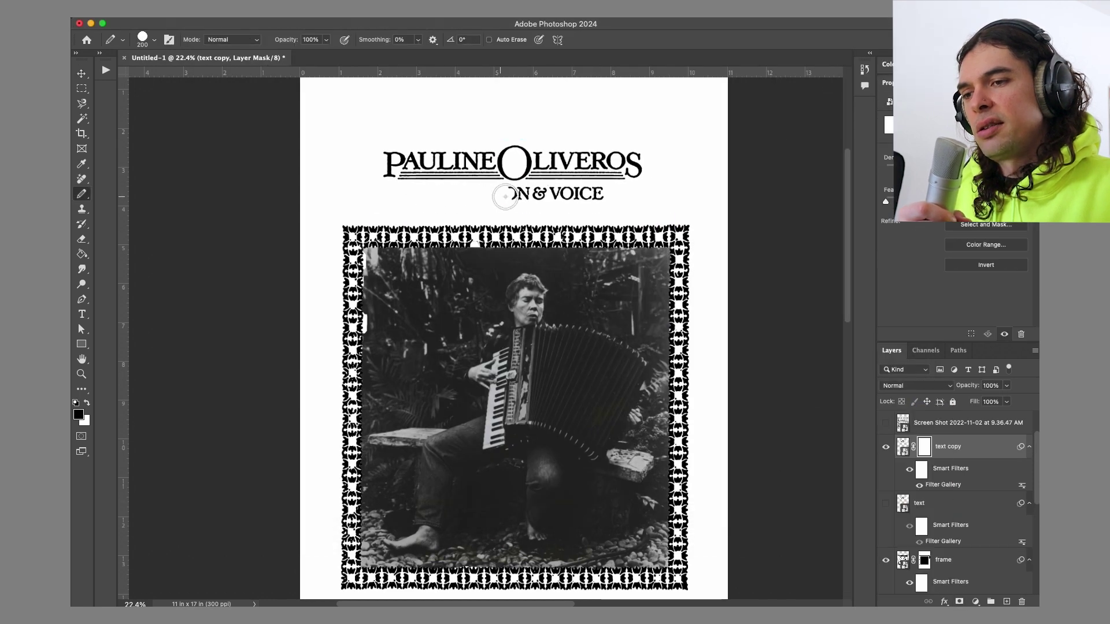
drag(562, 195, 602, 195)
Change the masked title copy's blending mode, then enlarge it and reposition it above the framed photo
key(v)
drag(446, 178, 438, 191)
click(927, 386)
click(914, 412)
drag(665, 151, 740, 163)
key(Return)
mouse_move(497, 173)
mouse_down()
mouse_move(490, 182)
mouse_move(531, 159)
mouse_move(501, 531)
mouse_move(509, 190)
mouse_up()
Hide the enlarged title copy, leaving only the framed accordion photo showing
scroll(491, 182, down, 3)
click(721, 424)
scroll(522, 386, up, 2)
click(529, 162)
scroll(662, 230, down, 3)
scroll(661, 230, up, 3)
click(723, 502)
scroll(723, 503, down, 3)
click(885, 447)
Open the Filter Gallery for the accordion photo and try Stamp with Light/Dark Balance 11
click(418, 350)
scroll(418, 349, up, 3)
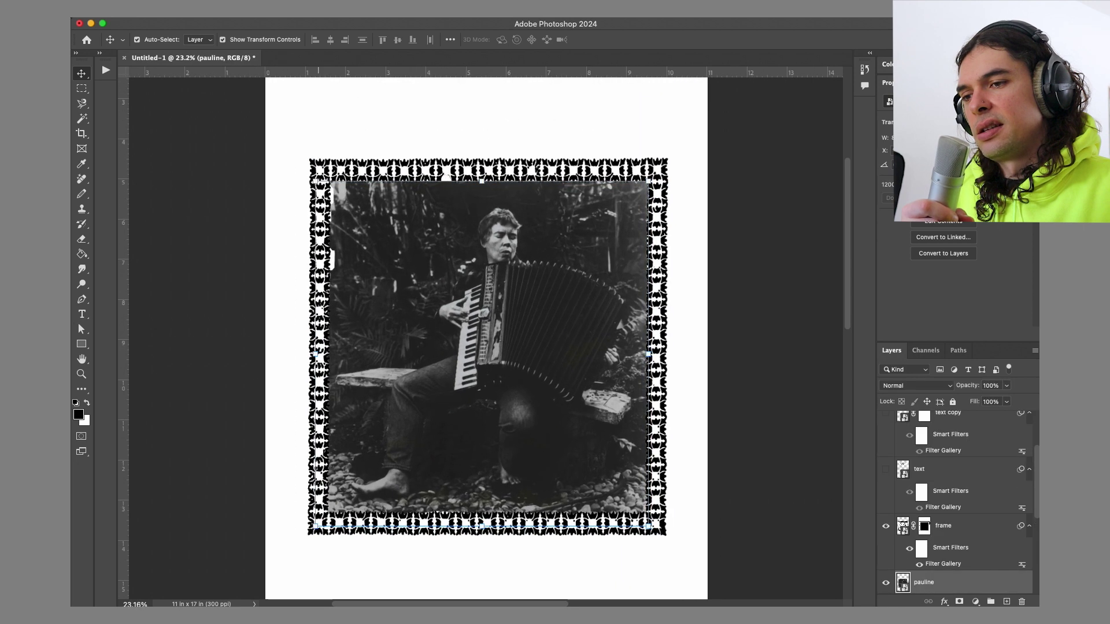
click(357, 11)
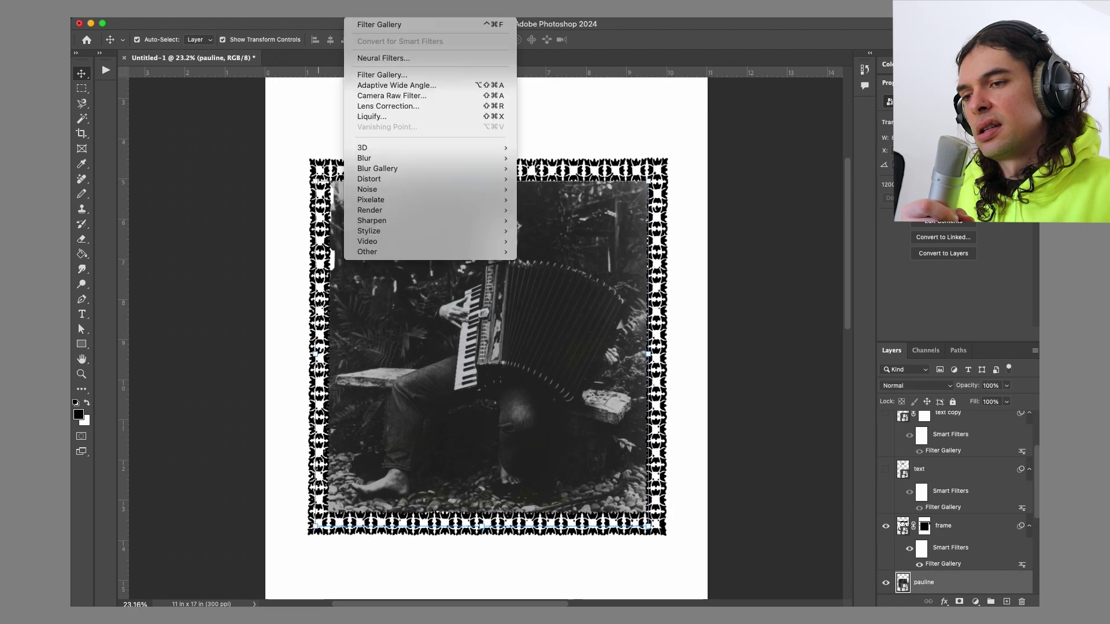
click(368, 75)
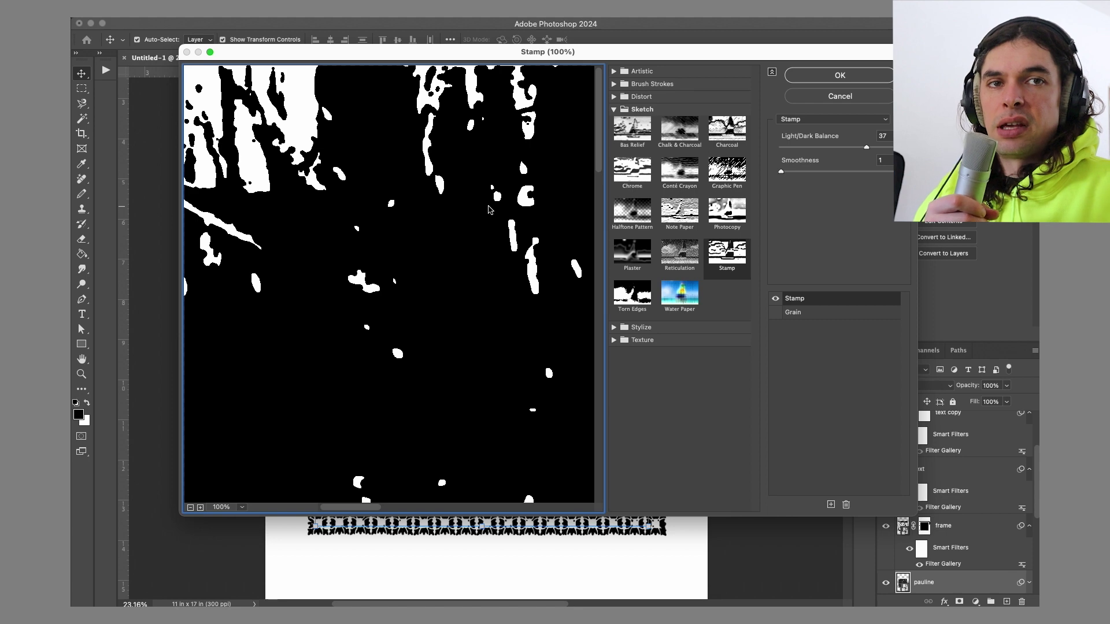
key(super+minus)
key(super+minus)
key(super+minus)
key(super+minus)
click(800, 147)
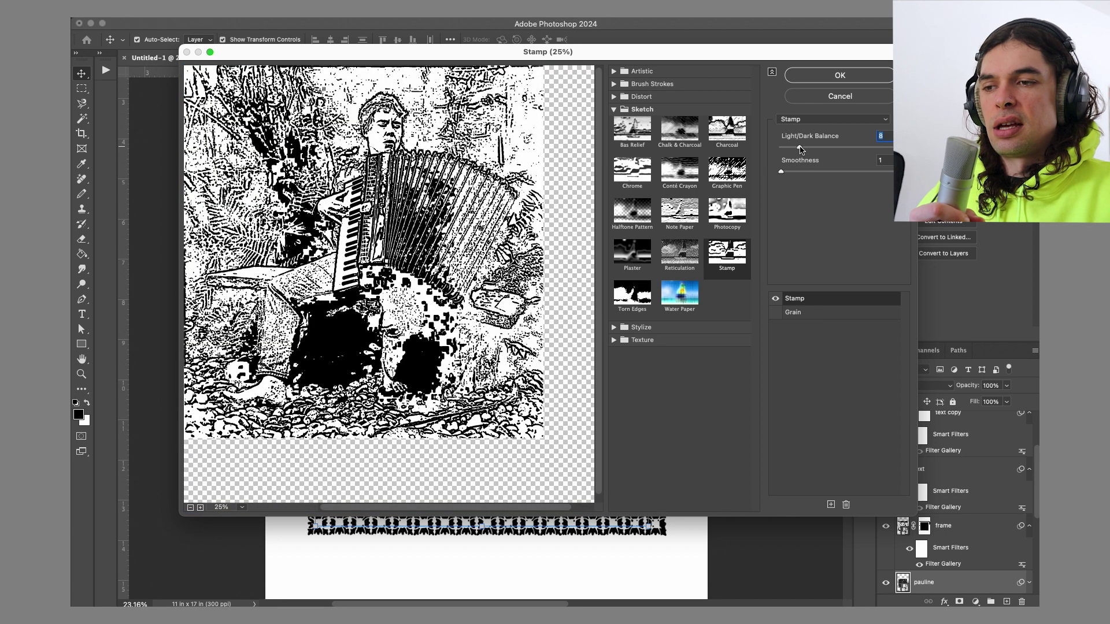
drag(800, 149, 808, 149)
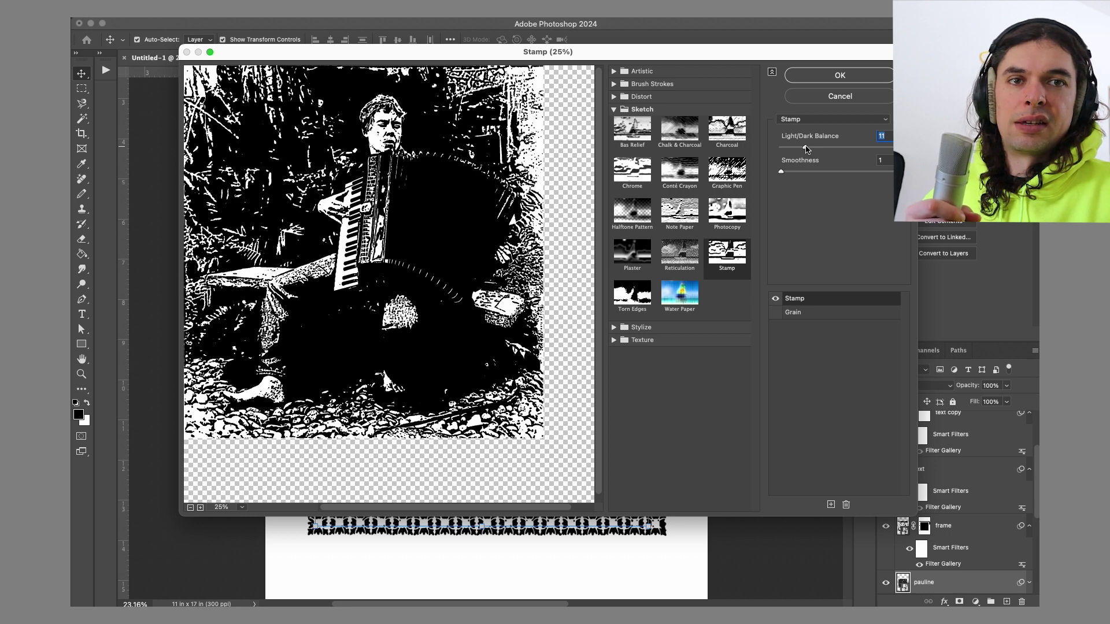
Switch off Stamp, enable Grain on the photo, and set its Intensity to 45 and Contrast to 28
click(775, 298)
click(775, 312)
click(797, 315)
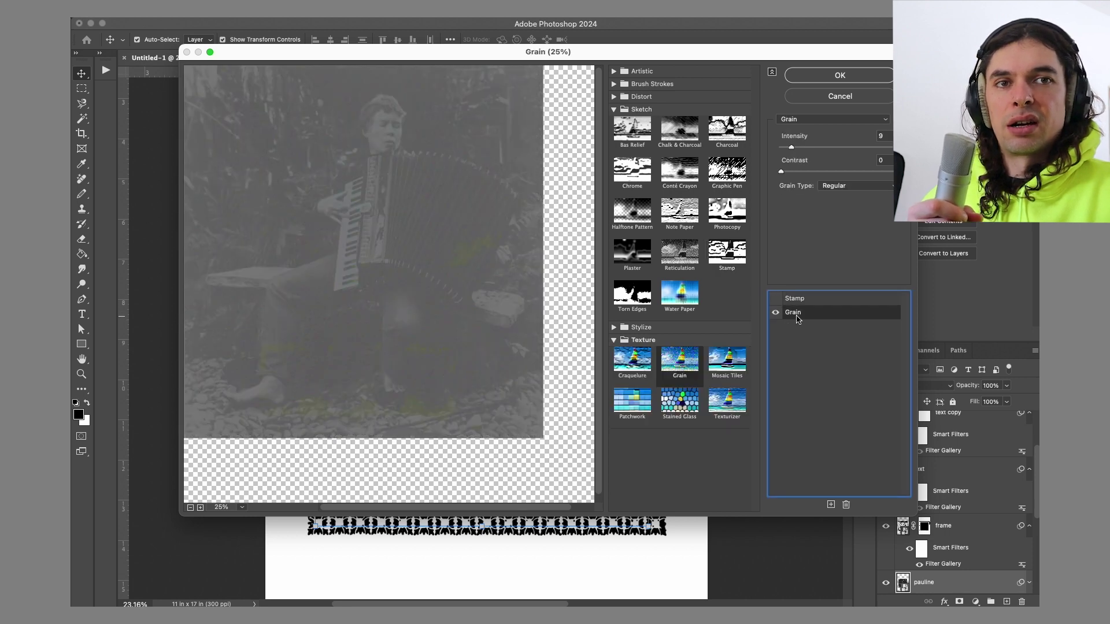
drag(801, 149, 818, 174)
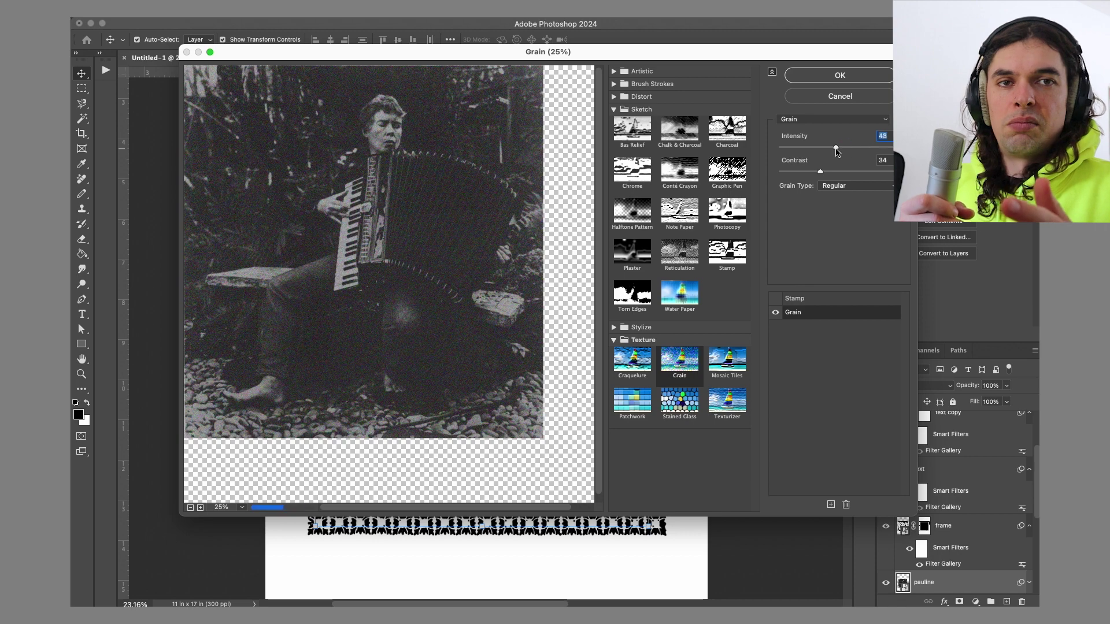
drag(838, 173, 894, 173)
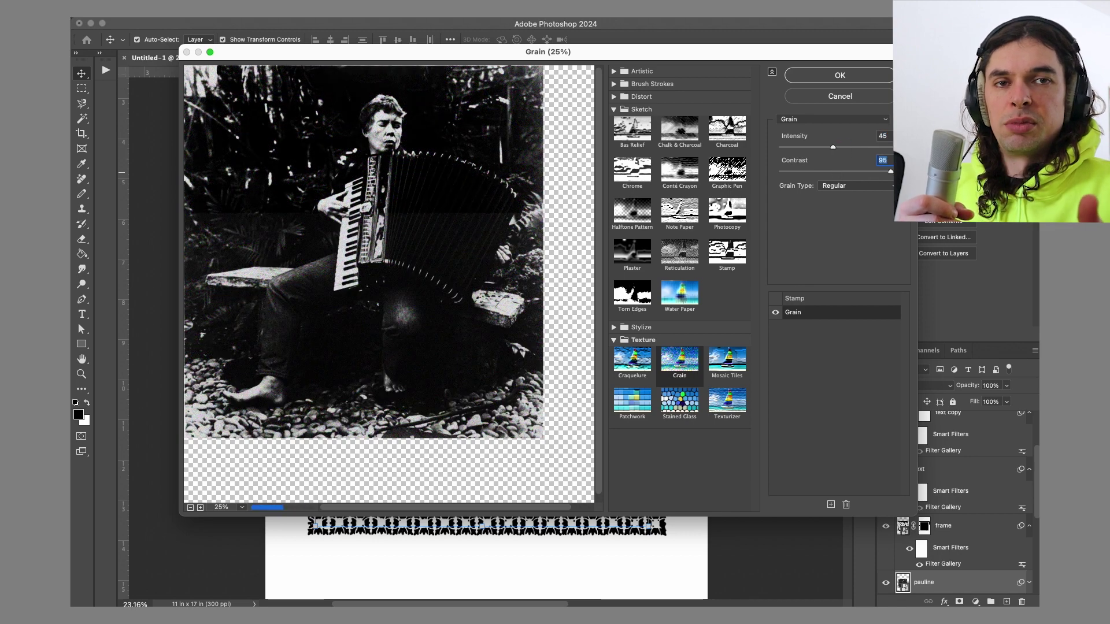
drag(876, 178, 815, 167)
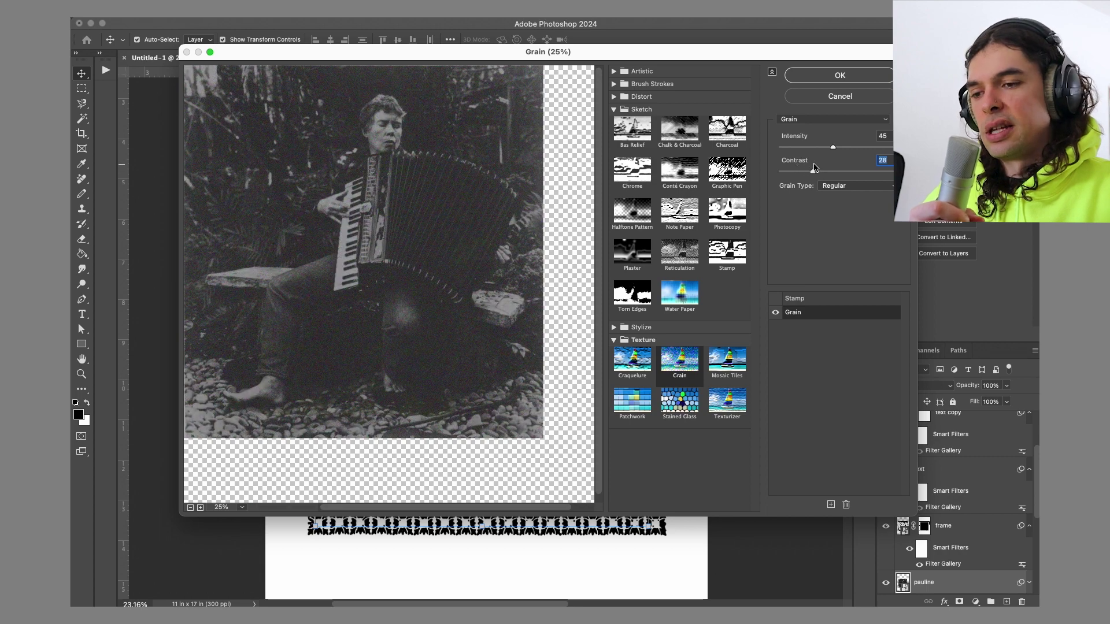
Re-enable Stamp over Grain with Light/Dark Balance 1, compare it with Halftone Pattern, and apply Stamp with Grain to the photo
click(775, 299)
drag(806, 147, 783, 150)
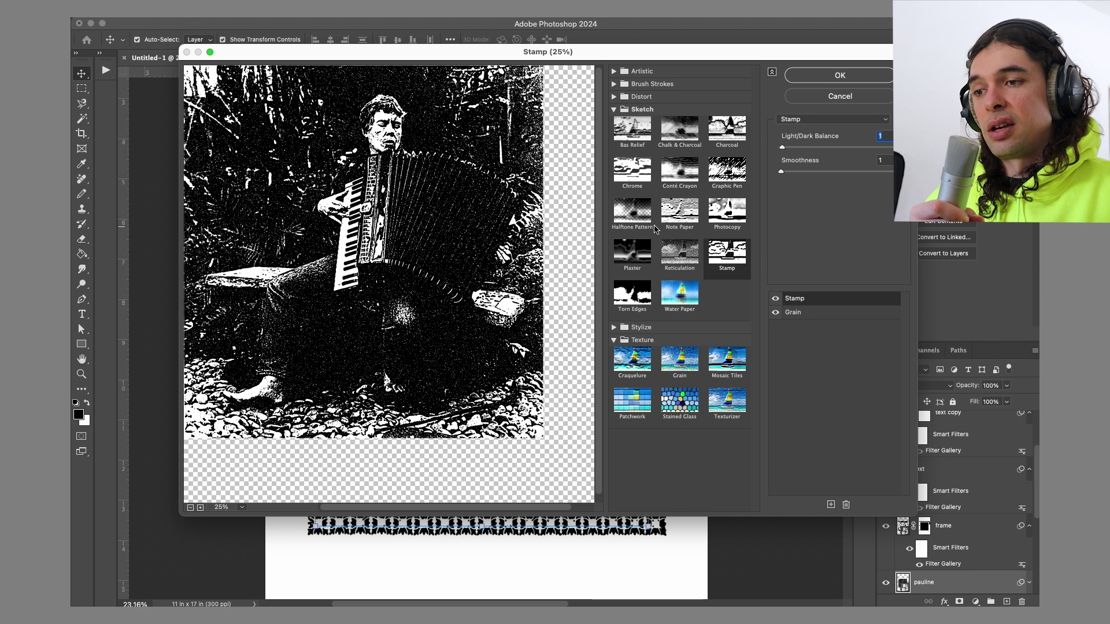
click(636, 219)
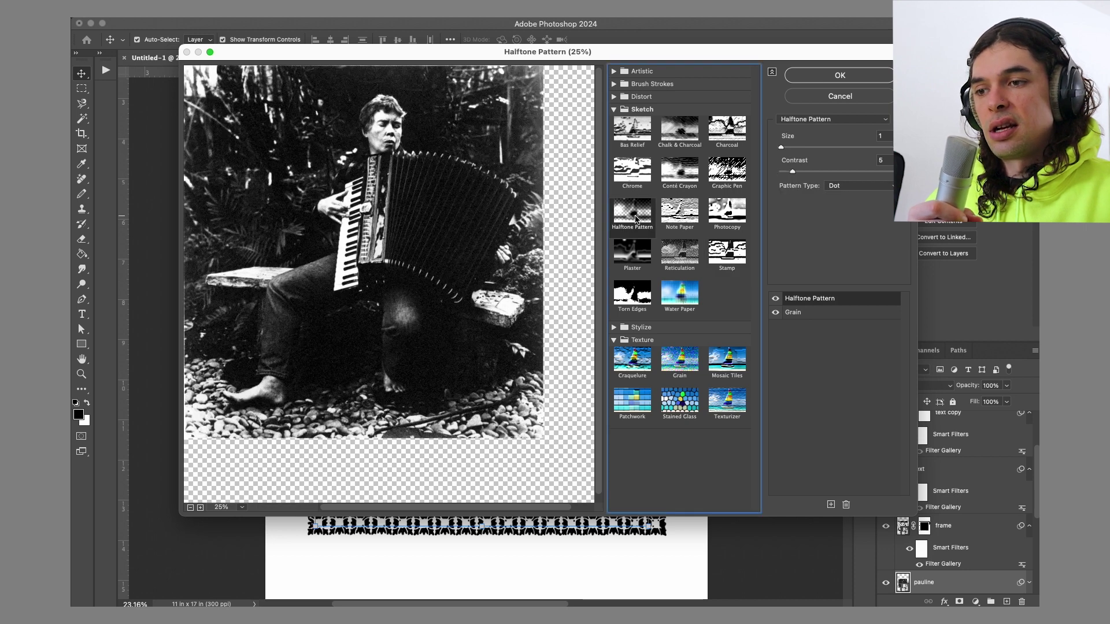
click(735, 260)
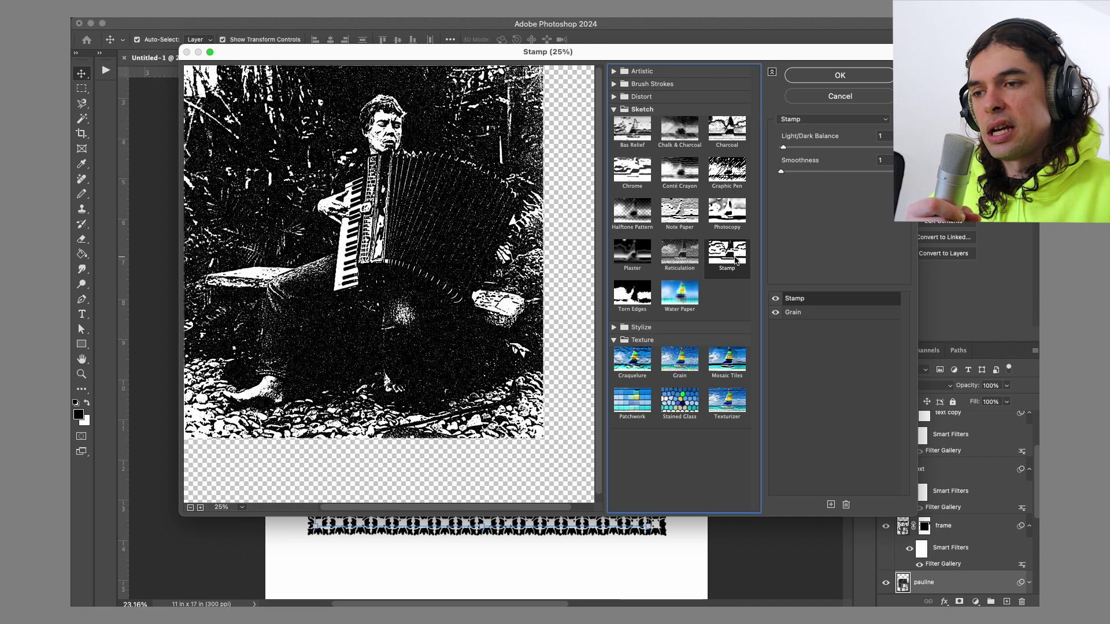
click(830, 83)
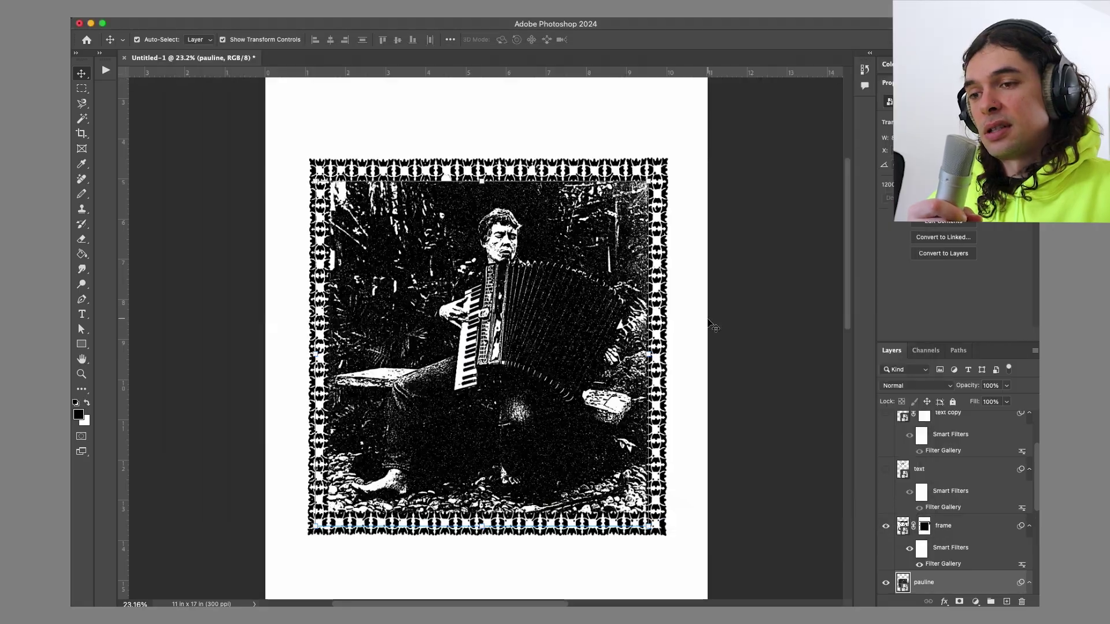
scroll(712, 325, up, 3)
scroll(712, 325, up, 3)
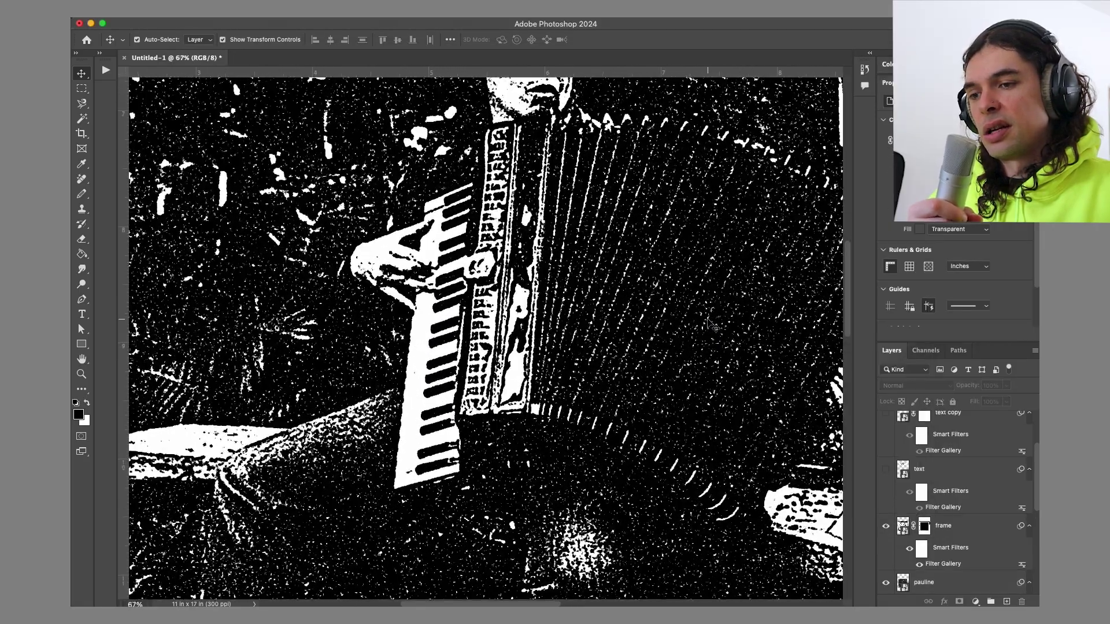
scroll(712, 325, down, 5)
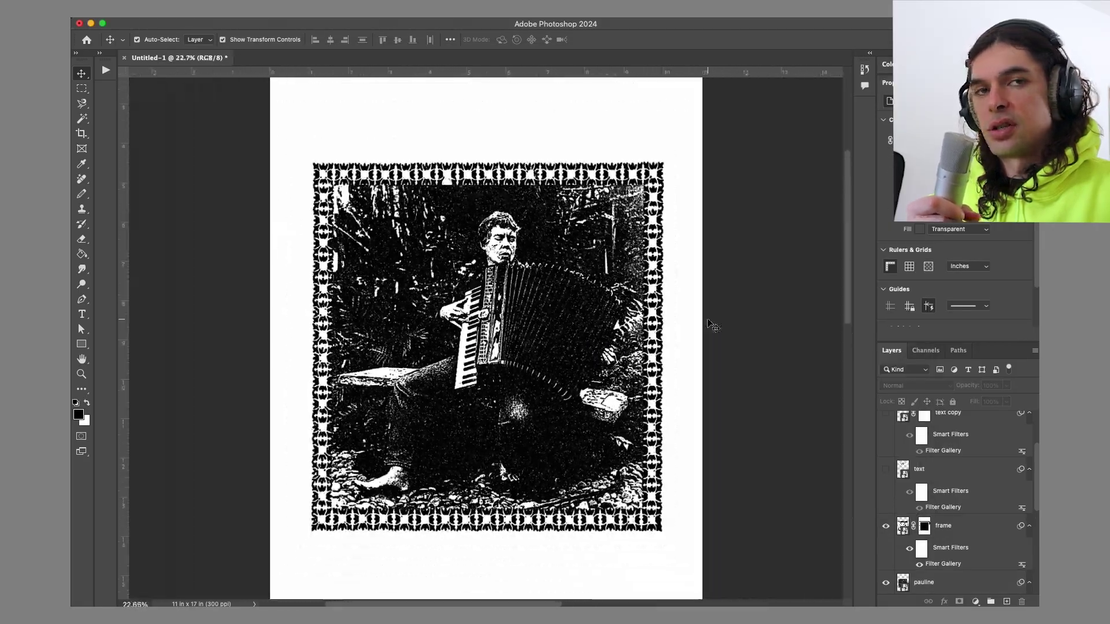
Duplicate the pauline photo layer, hide the original, and delete the Filter Gallery smart filter from the copy
scroll(712, 326, up, 1)
scroll(964, 561, down, 2)
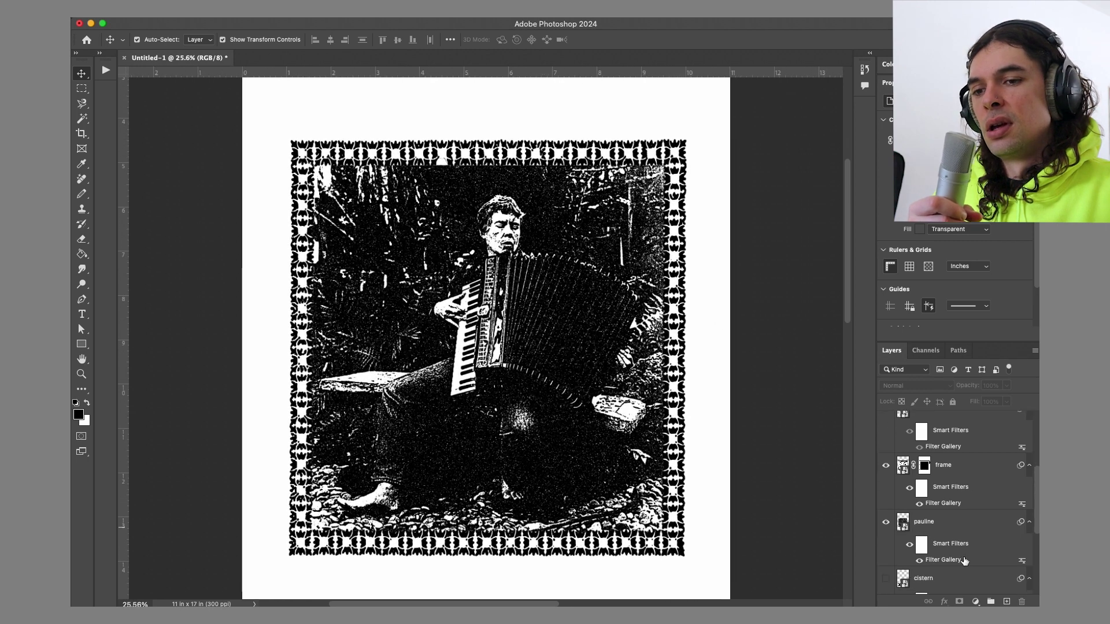
click(933, 524)
scroll(932, 524, down, 2)
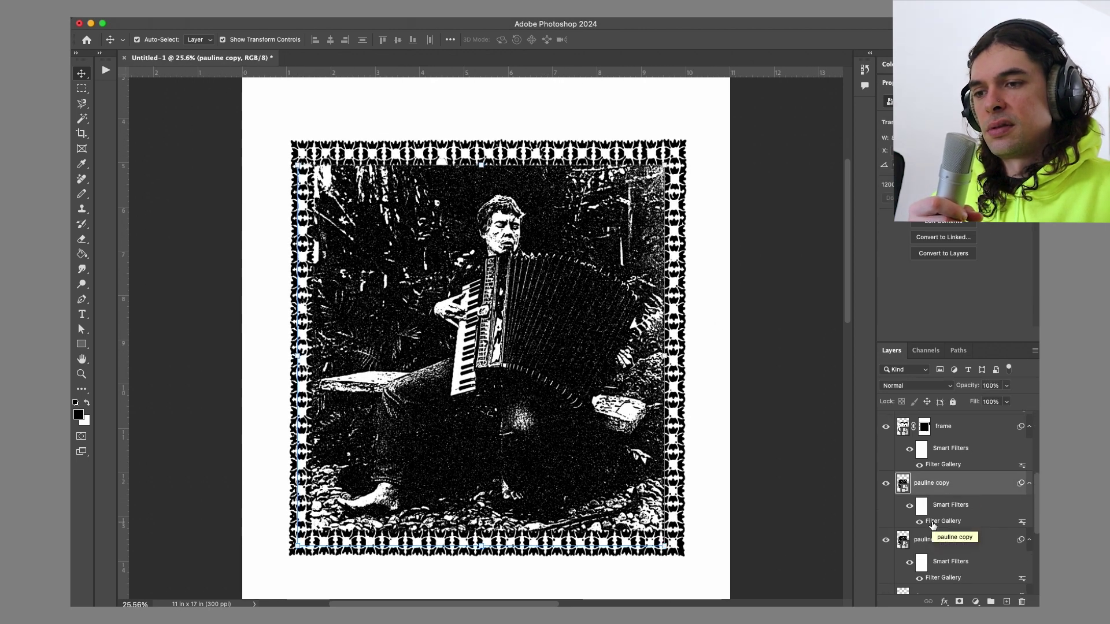
click(886, 527)
right_click(923, 510)
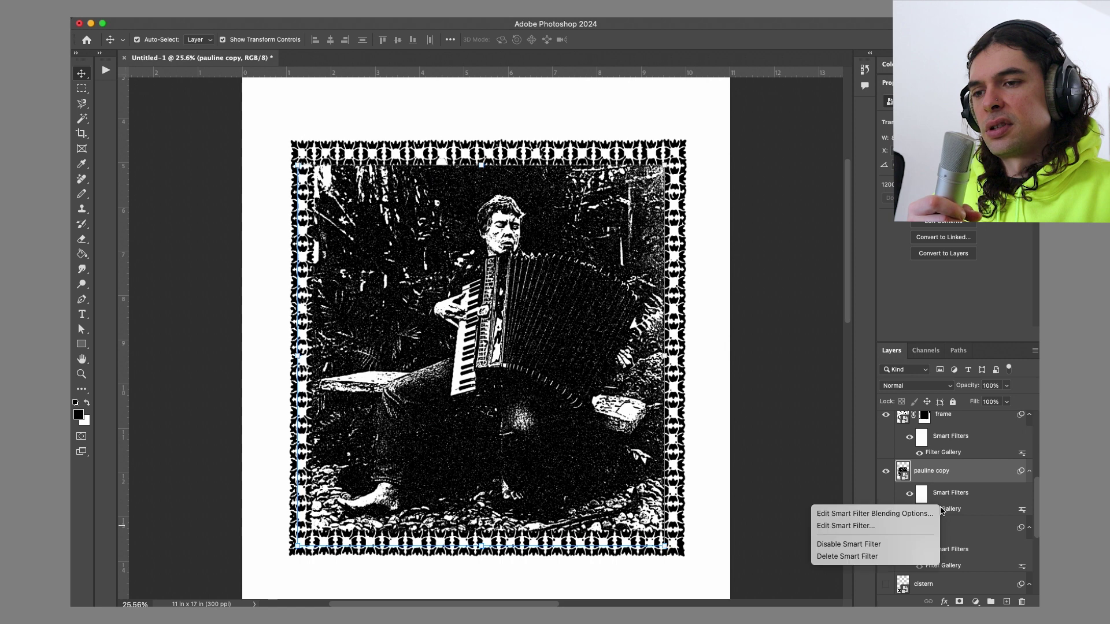
click(856, 557)
Brighten the unfiltered pauline copy photo with a Brightness/Contrast adjustment
click(232, 17)
mouse_move(277, 41)
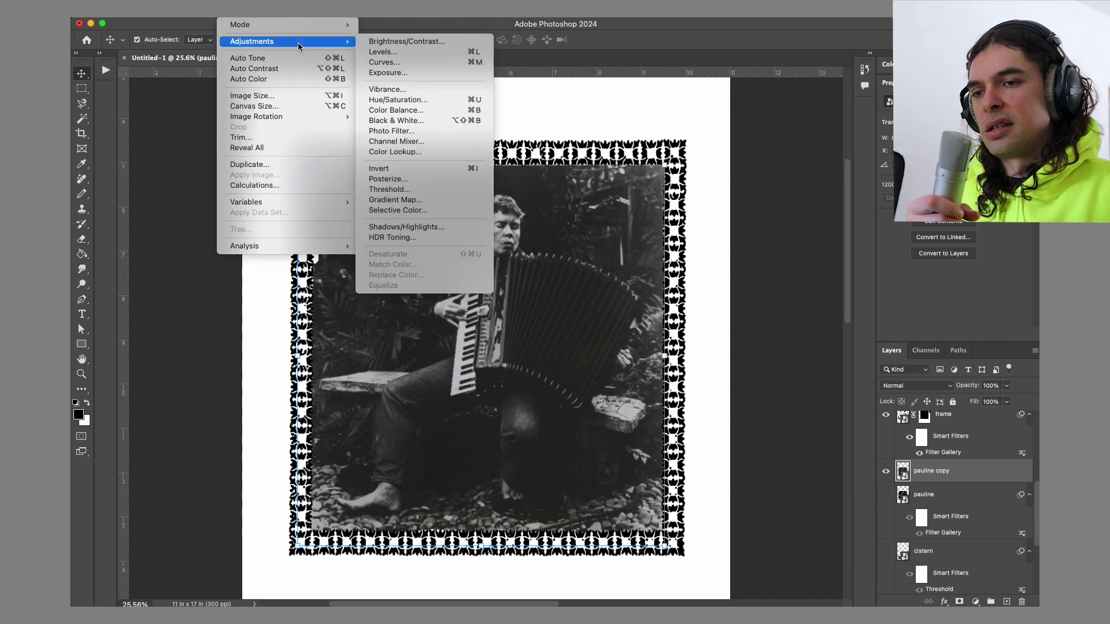
click(405, 44)
drag(518, 166, 790, 193)
click(843, 184)
key(v)
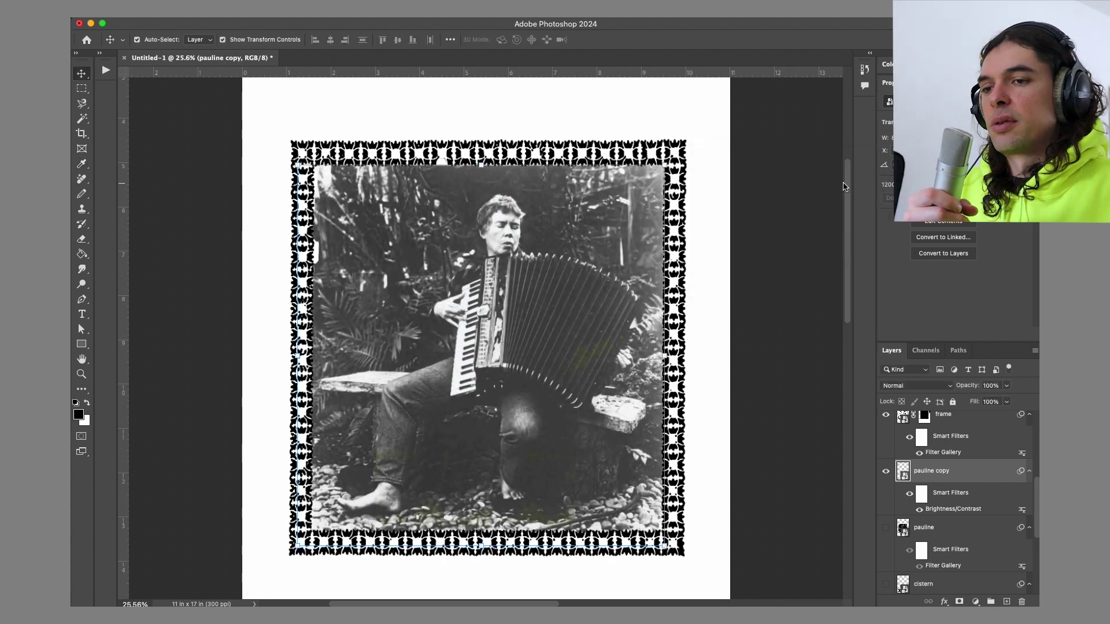
Reapply the Filter Gallery to the brightened photo, using Stamp over Grain with Stamp's Light/Dark Balance at 3
click(354, 4)
click(373, 73)
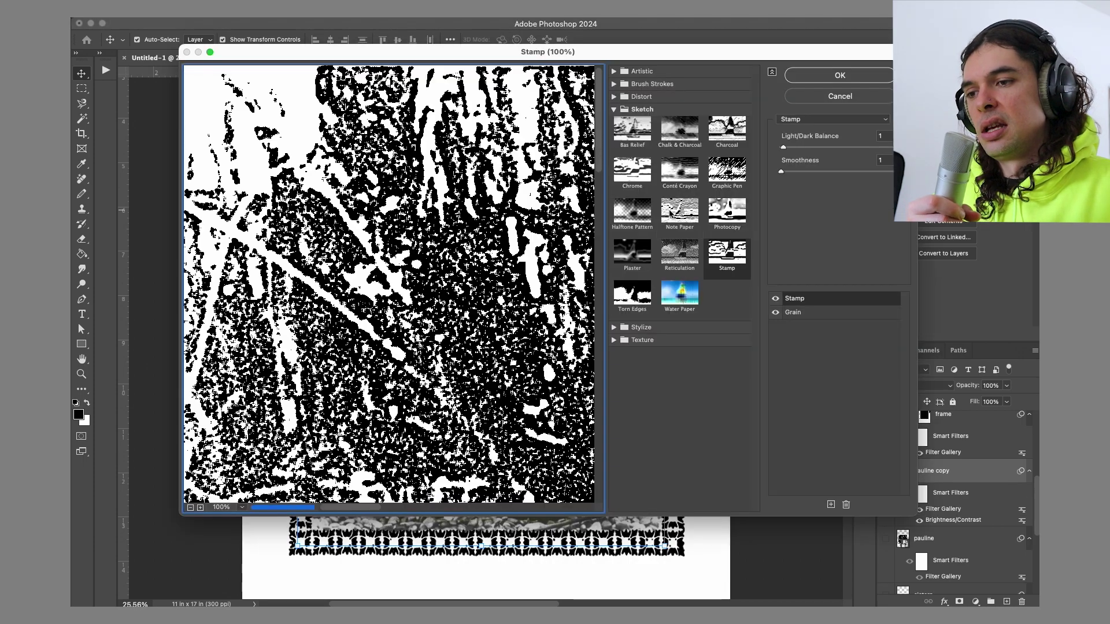
click(776, 299)
click(776, 299)
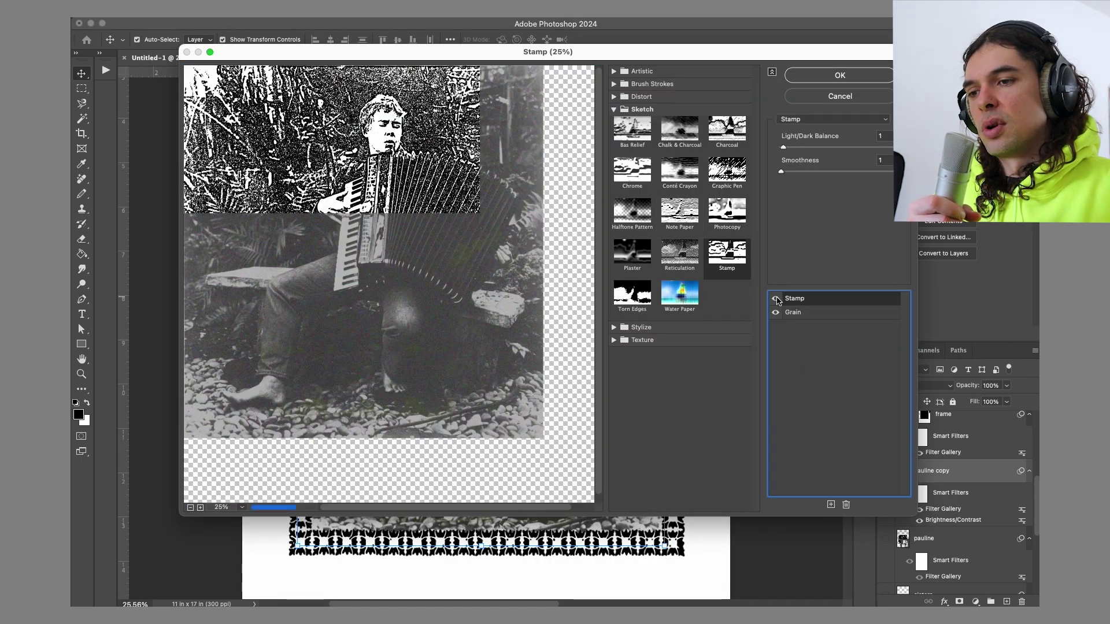
drag(783, 148, 789, 149)
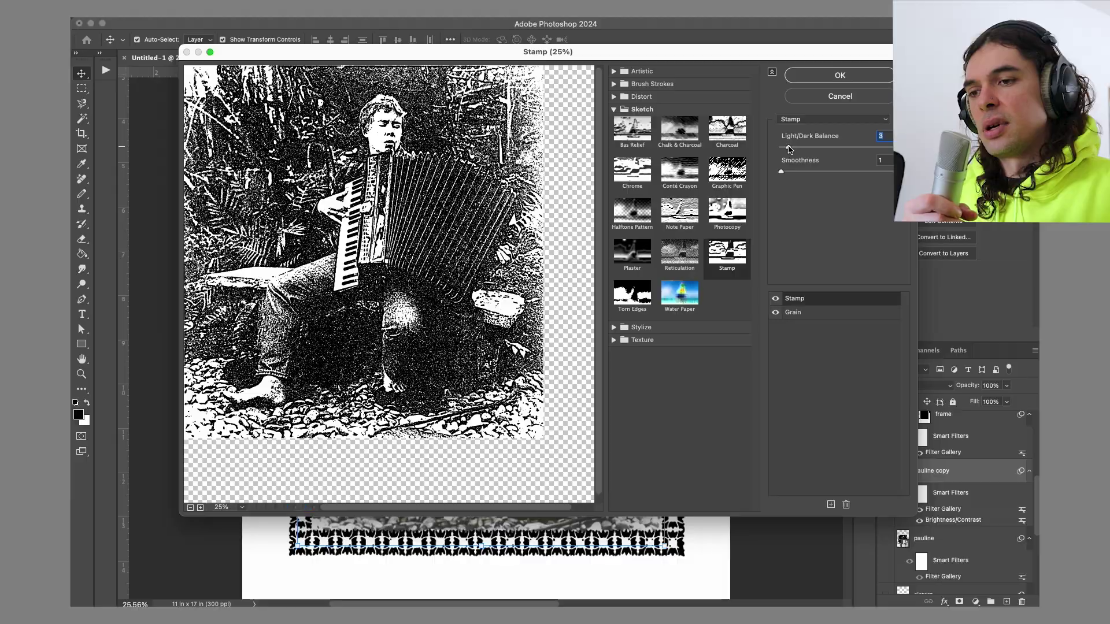
click(813, 78)
scroll(776, 358, up, 3)
scroll(776, 358, down, 4)
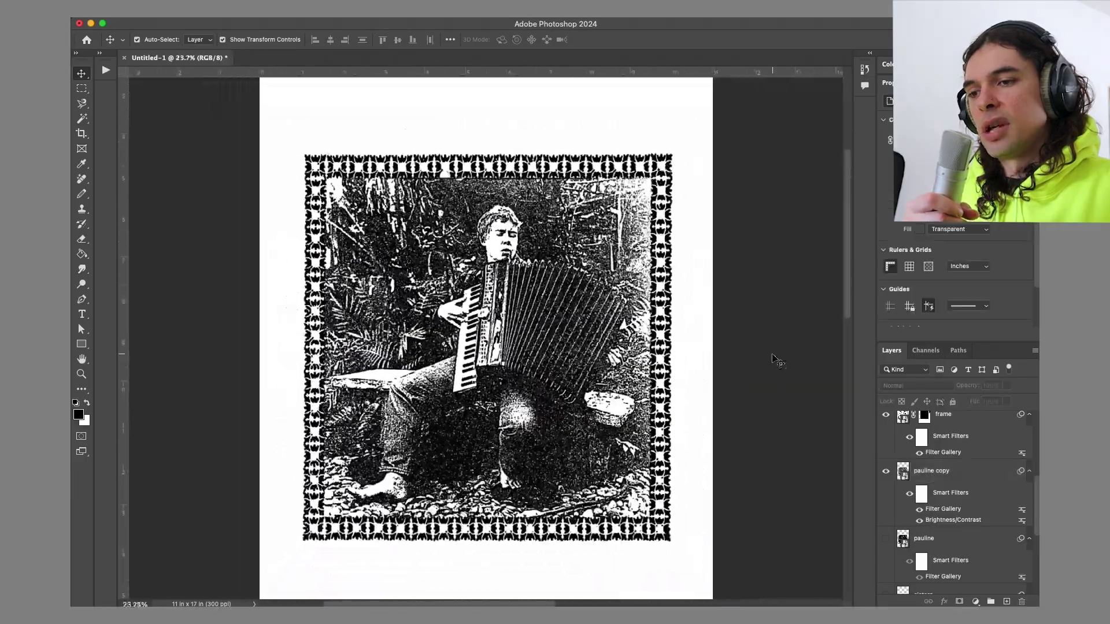
scroll(776, 360, up, 2)
scroll(777, 359, up, 3)
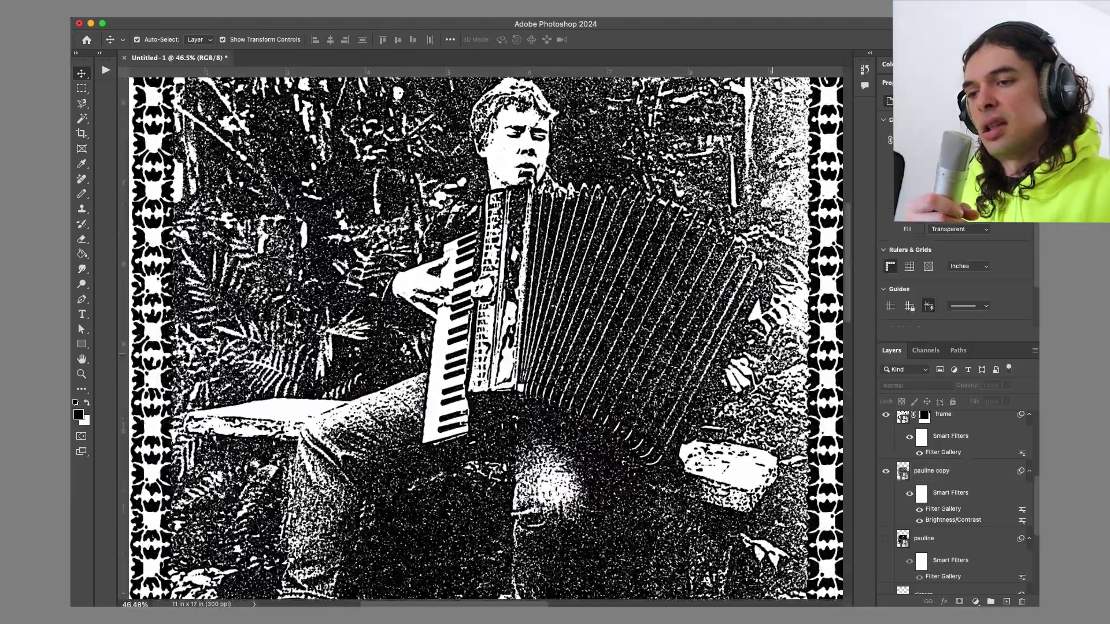
scroll(776, 362, down, 1)
scroll(776, 360, down, 3)
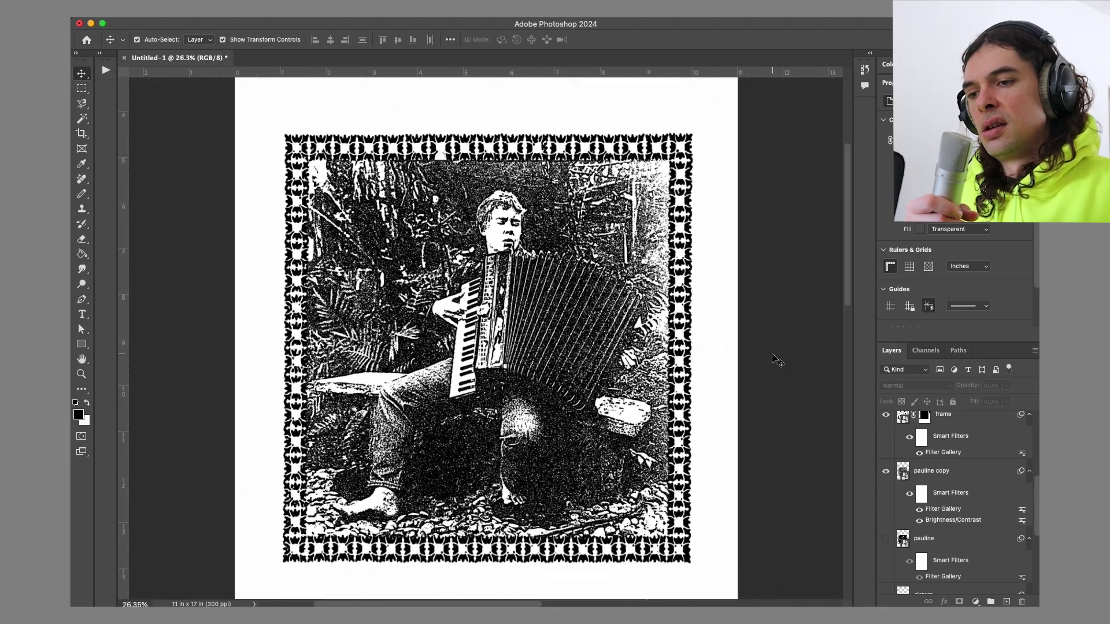
Add the title PAULINE OLIVEROS above the photo frame and scale it to about the frame's width
key(t)
click(417, 221)
click(546, 44)
click(81, 73)
drag(401, 213, 450, 225)
drag(586, 215, 659, 211)
key(Return)
Set the PAULINE OLIVEROS title in a bold sans-serif typeface
click(1026, 153)
click(857, 286)
click(1026, 167)
click(983, 202)
click(634, 144)
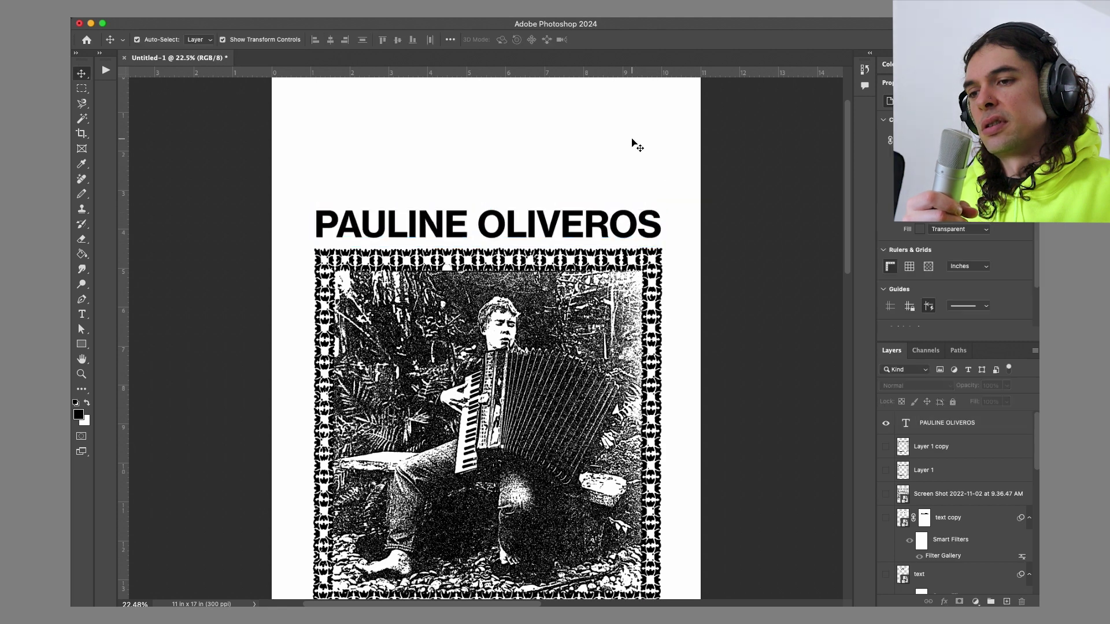
Duplicate the title layer, hide one version, and restyle the other with a decorative typeface in the vein of Black Window
scroll(634, 144, down, 3)
click(492, 215)
key(super+j)
click(885, 423)
click(947, 447)
click(1026, 153)
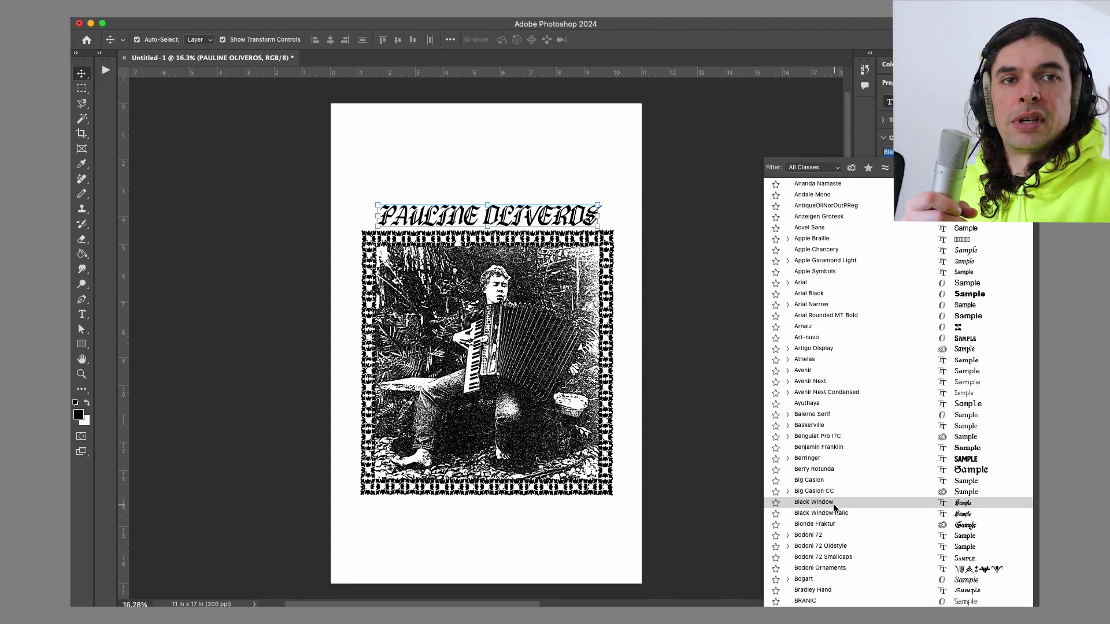
scroll(851, 367, down, 3)
click(851, 365)
click(828, 379)
Duplicate the restyled title and hide the version beneath it
scroll(828, 379, up, 3)
click(489, 168)
key(super+j)
click(885, 446)
Preview several typefaces on the new title copy and set its font to Crass
click(1026, 153)
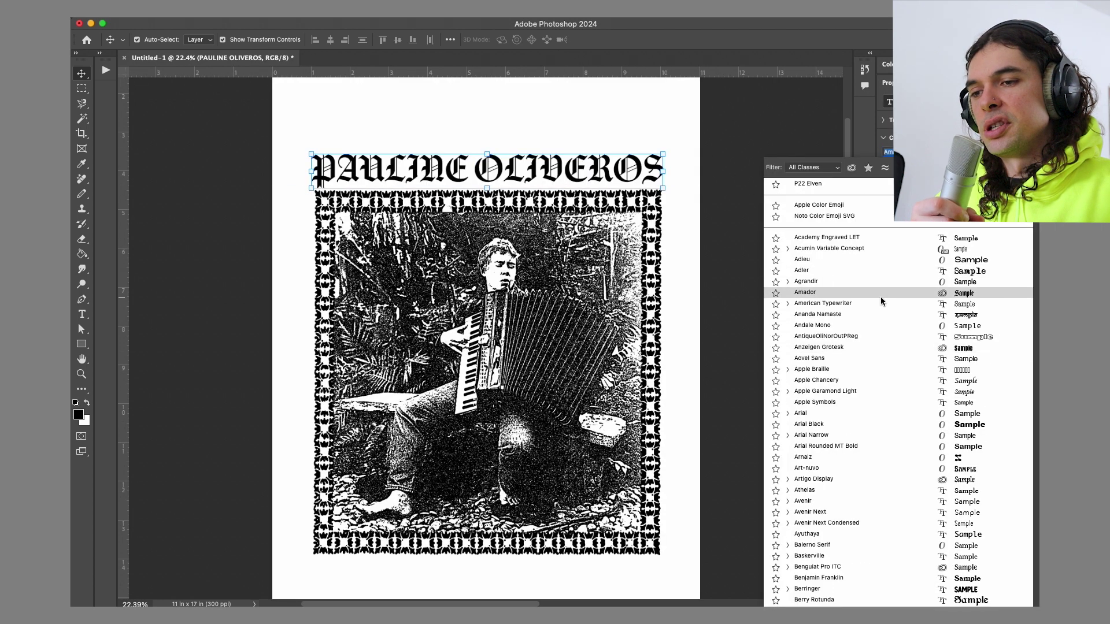
click(873, 481)
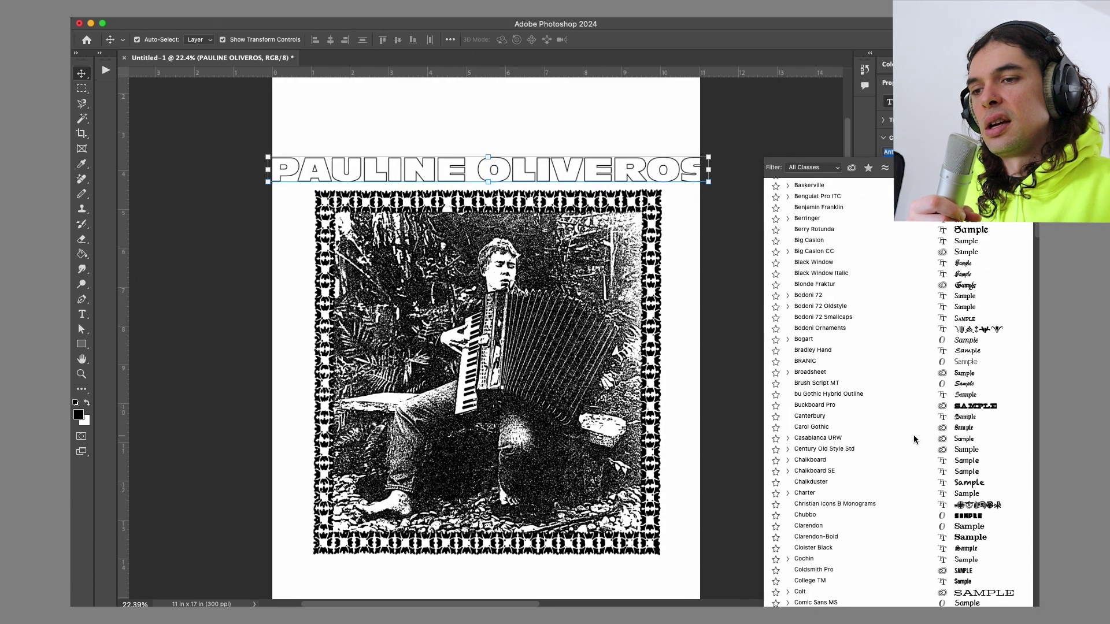
scroll(912, 451, down, 5)
click(891, 503)
drag(887, 183, 867, 185)
click(924, 167)
click(925, 197)
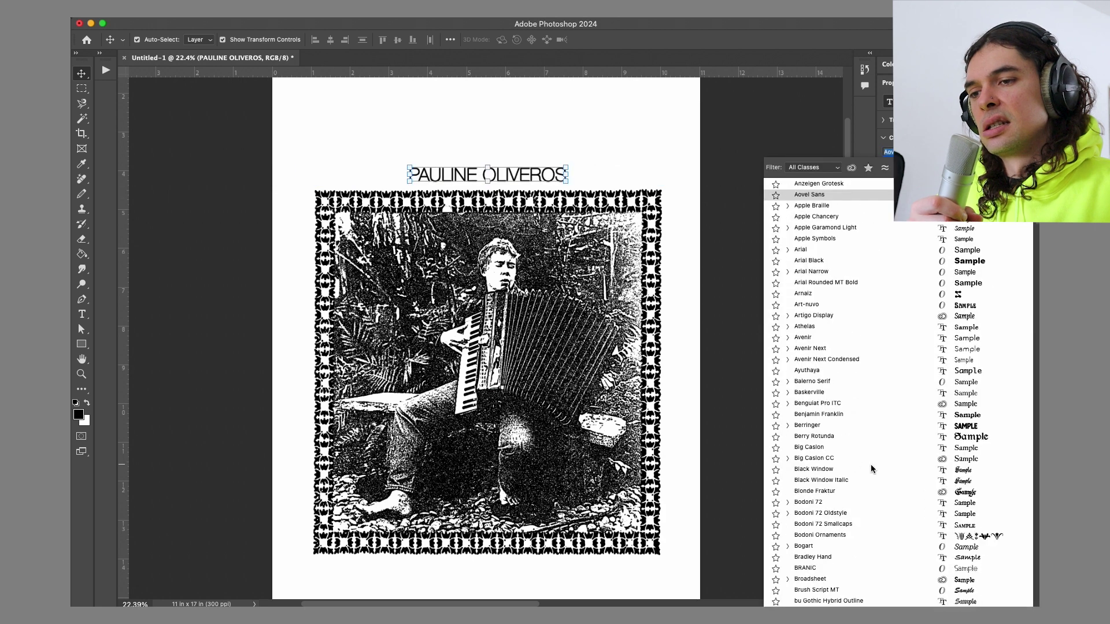
scroll(871, 464, down, 5)
scroll(869, 518, down, 5)
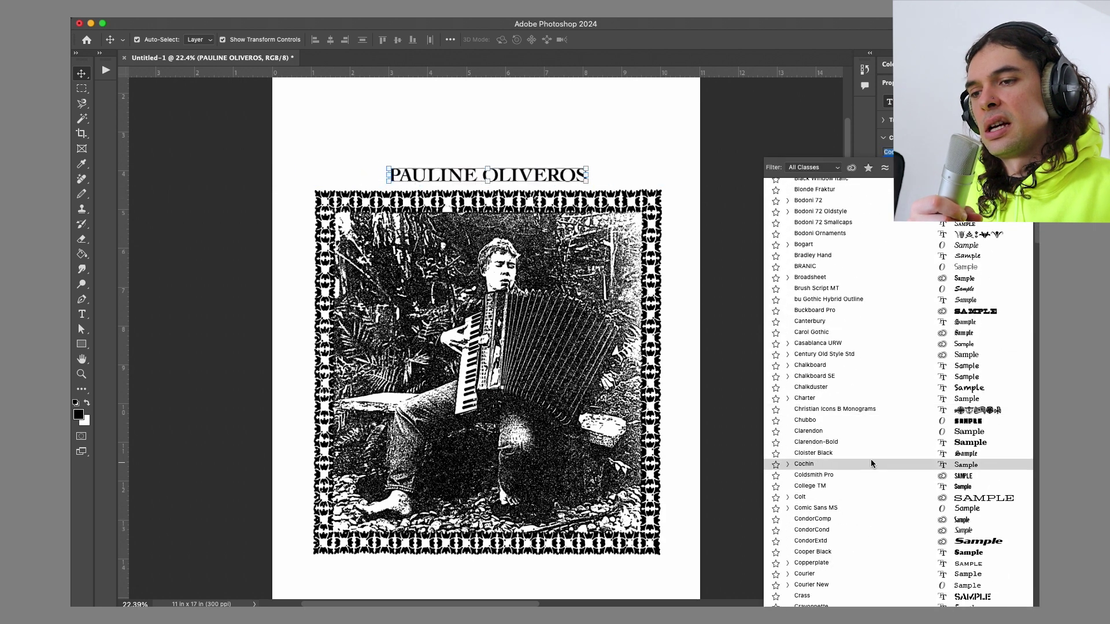
scroll(862, 511, down, 5)
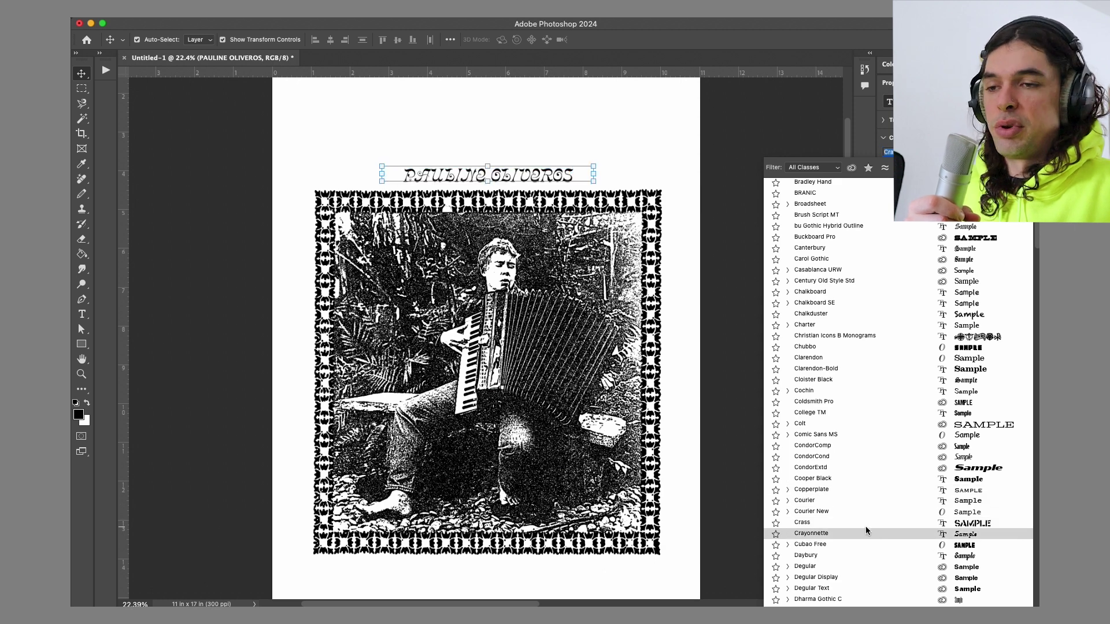
click(865, 525)
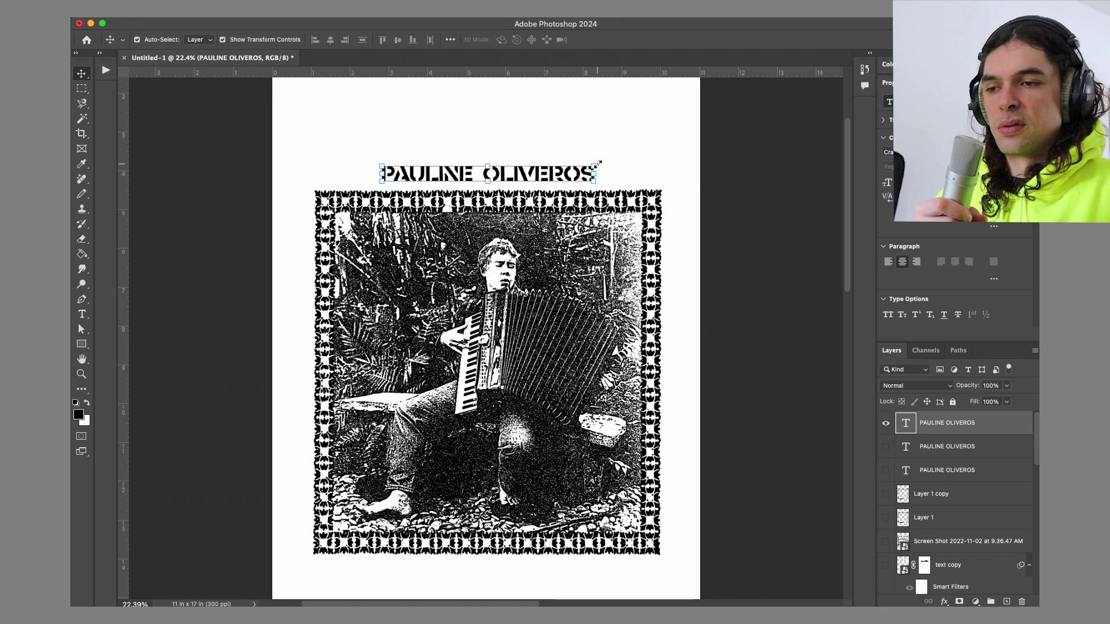
Enlarge the Crass title to about the frame's width and nudge it up off the border
drag(598, 163, 662, 142)
key(Return)
key(shift+Up)
key(shift+Up)
key(shift+Up)
key(shift+Up)
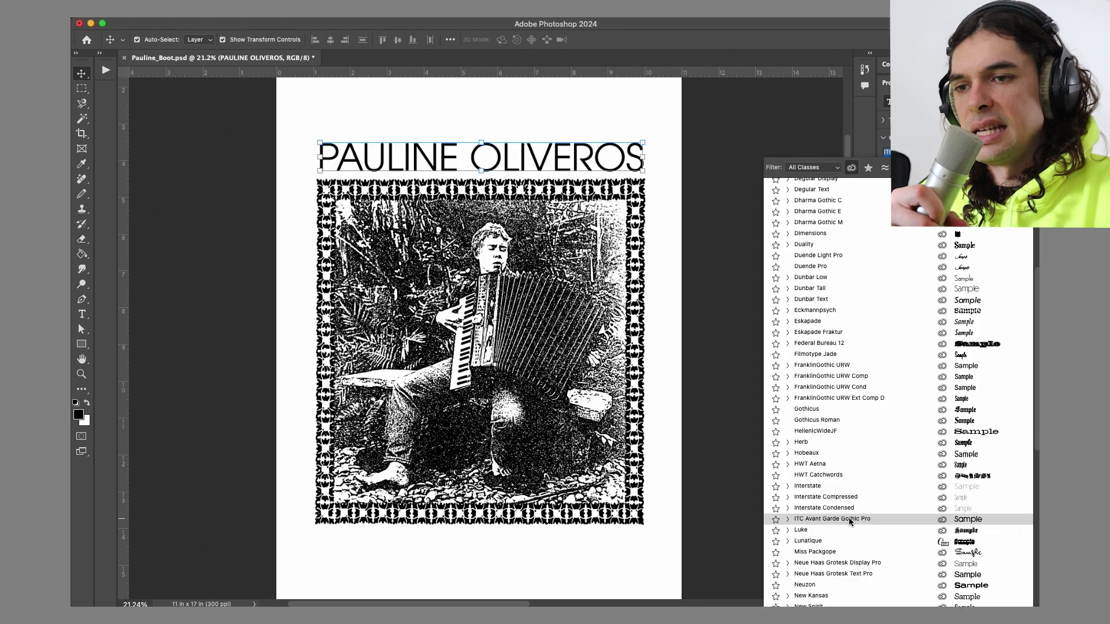
Set the visible title's font to ITC Avant Garde Gothic Pro in the Medium weight
click(849, 517)
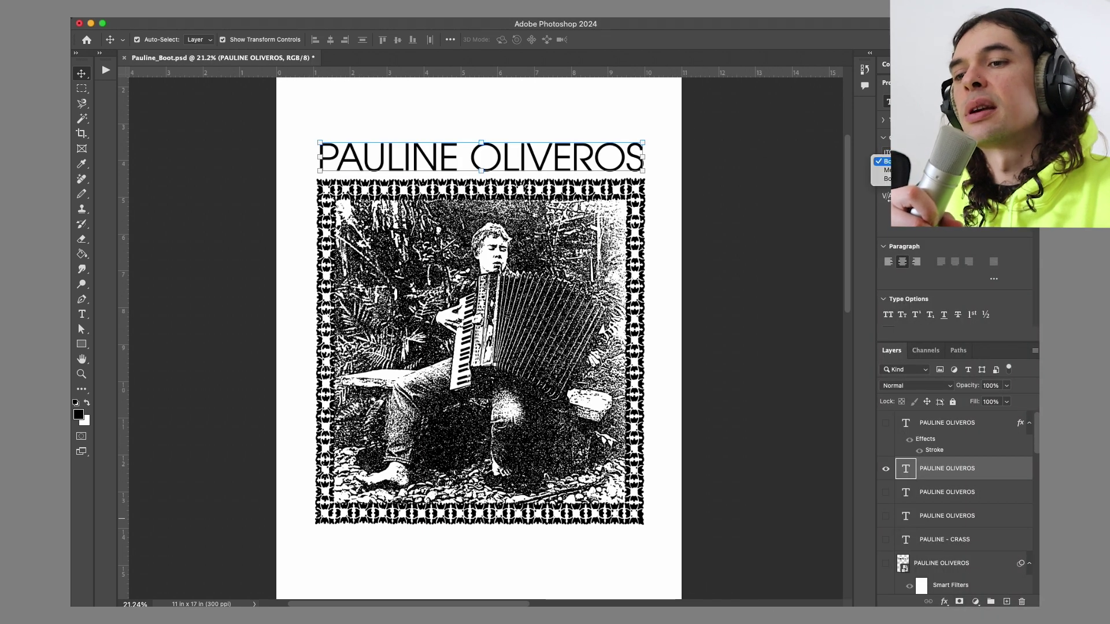
click(884, 170)
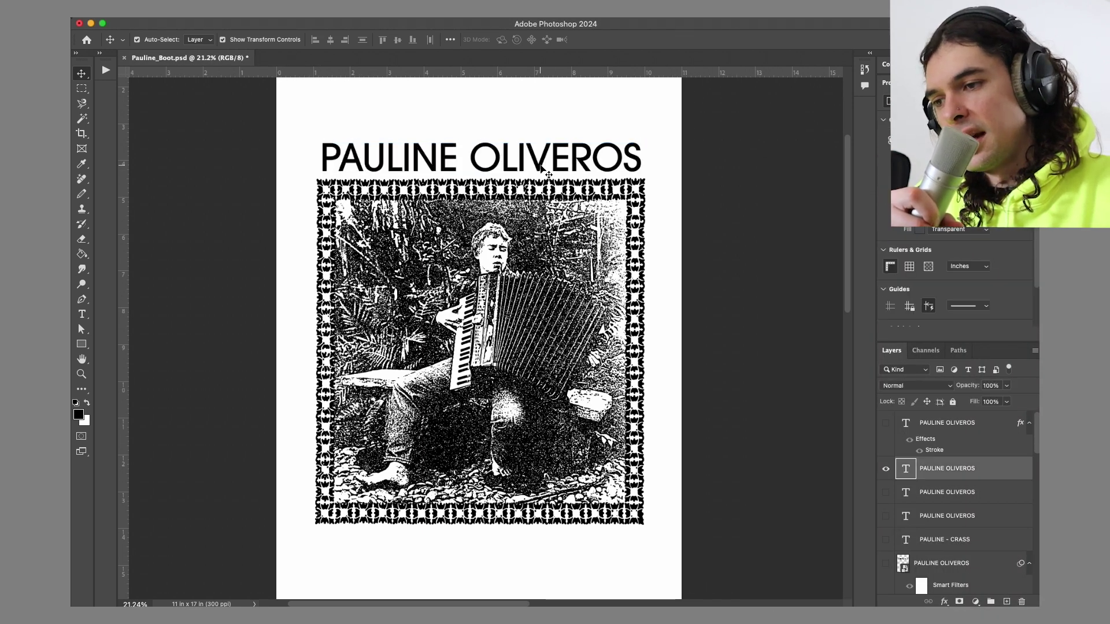
click(684, 245)
scroll(684, 245, down, 4)
scroll(684, 246, up, 6)
click(572, 122)
click(796, 248)
Adjust the kerning between the I and V in OLIVEROS in the title
scroll(525, 264, up, 5)
double_click(524, 284)
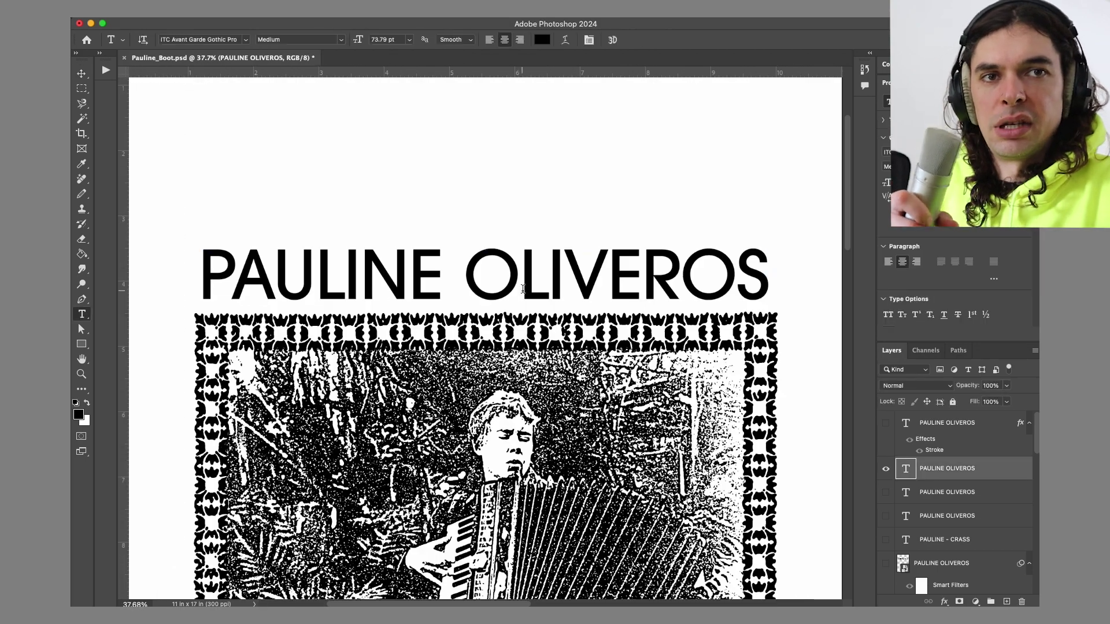
key(Right)
key(Right)
key(alt+Right)
key(alt+Right)
key(alt+Right)
key(alt+Right)
key(alt+Right)
key(alt+Right)
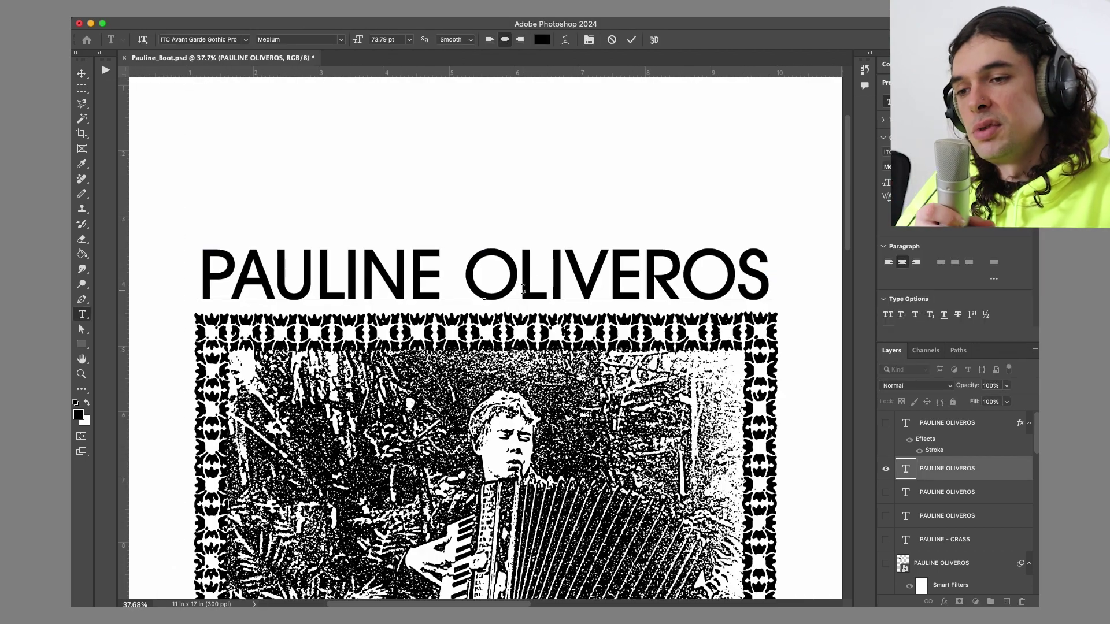
key(alt+Left)
key(alt+Left)
Tighten the kerning between V and E in OLIVEROS and between N and E in PAULINE
key(Right)
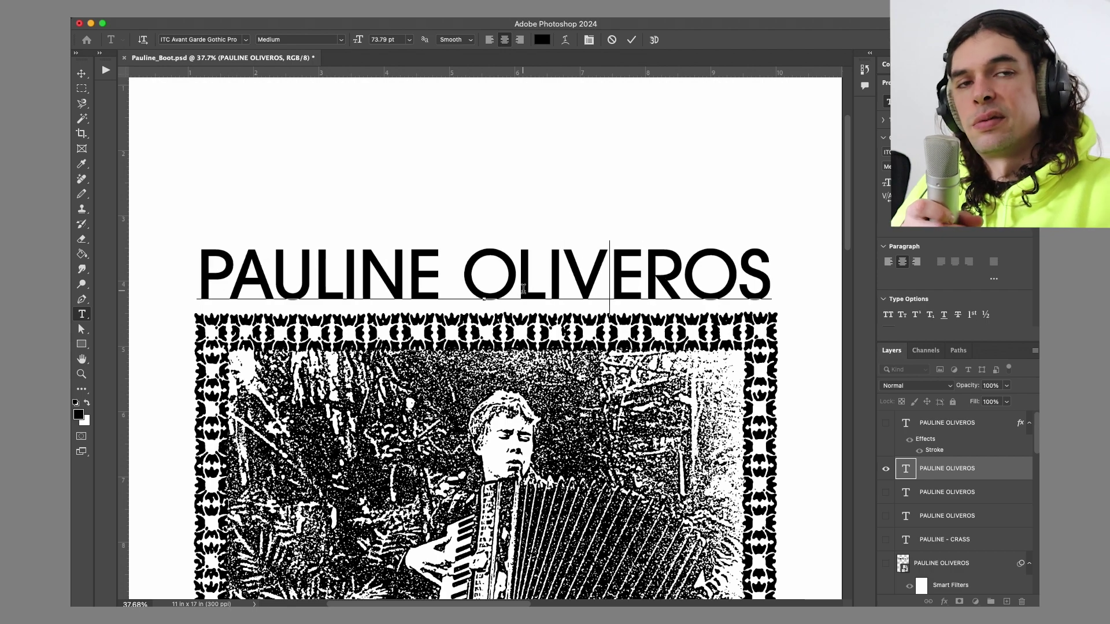
key(alt+Left)
key(alt+Left)
key(Left)
key(Left)
key(alt+Left)
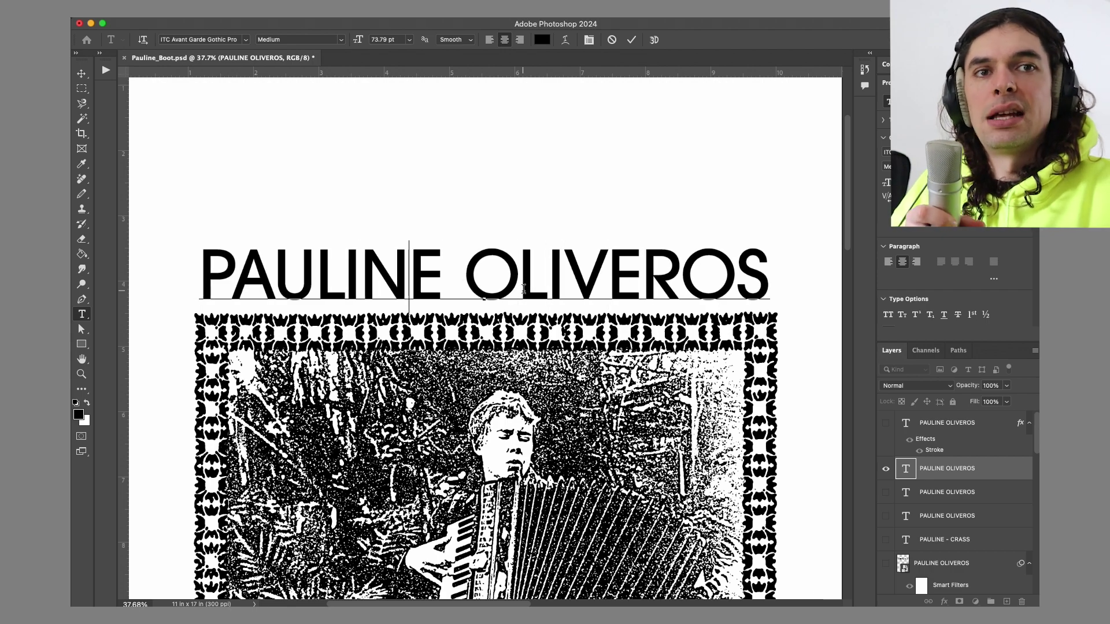
click(81, 74)
click(300, 133)
Compare the title's Book and Bold weights and set it to the thin Book weight
scroll(300, 133, down, 3)
scroll(300, 134, up, 3)
click(370, 261)
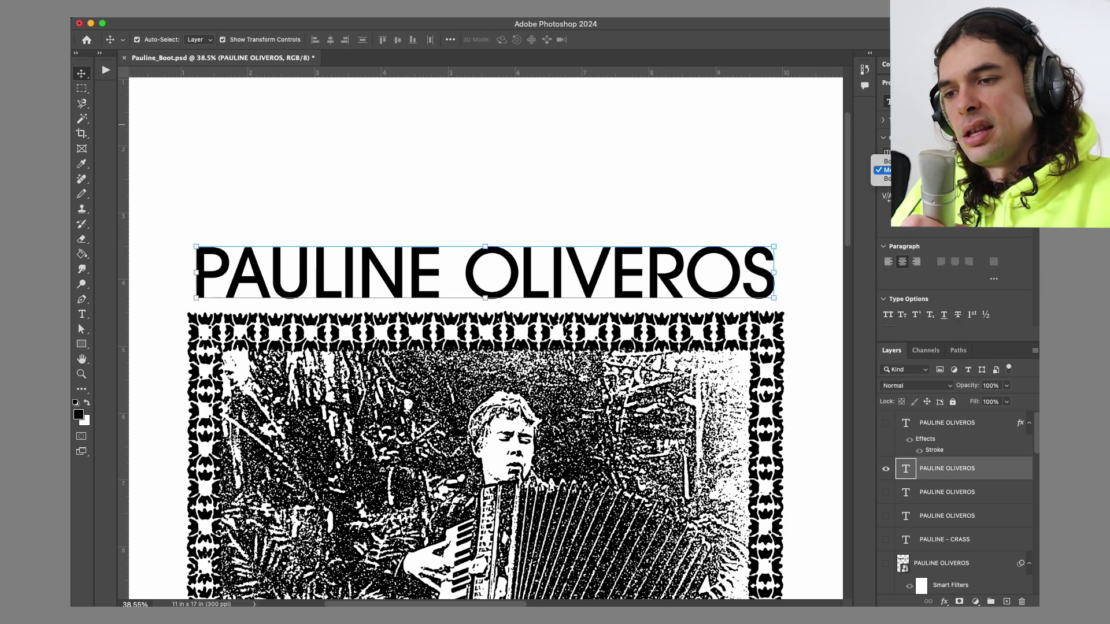
click(902, 162)
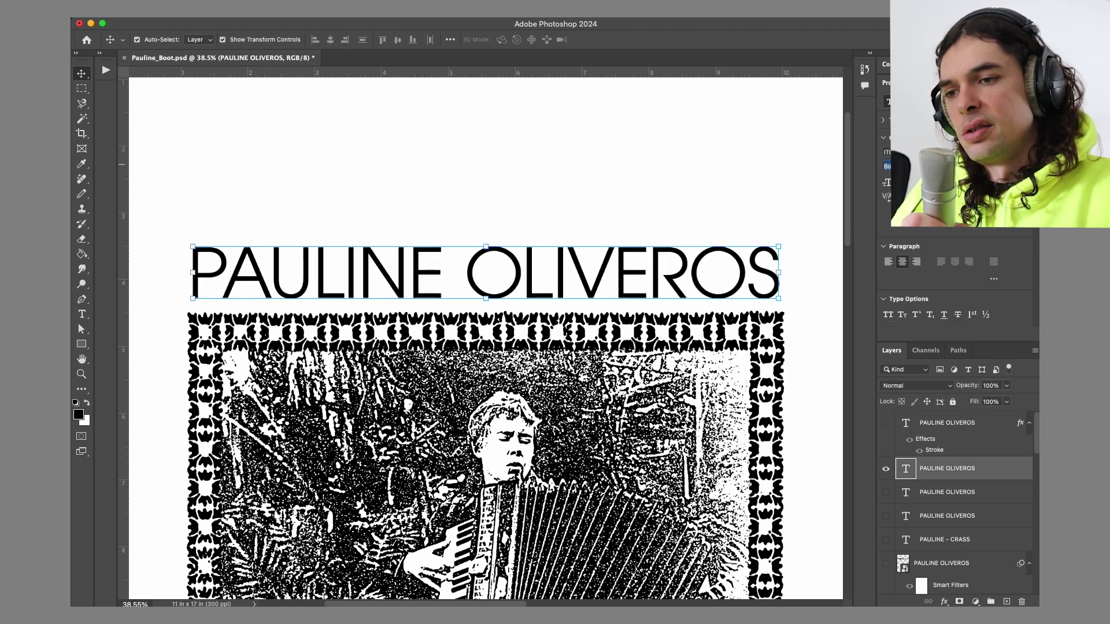
click(902, 174)
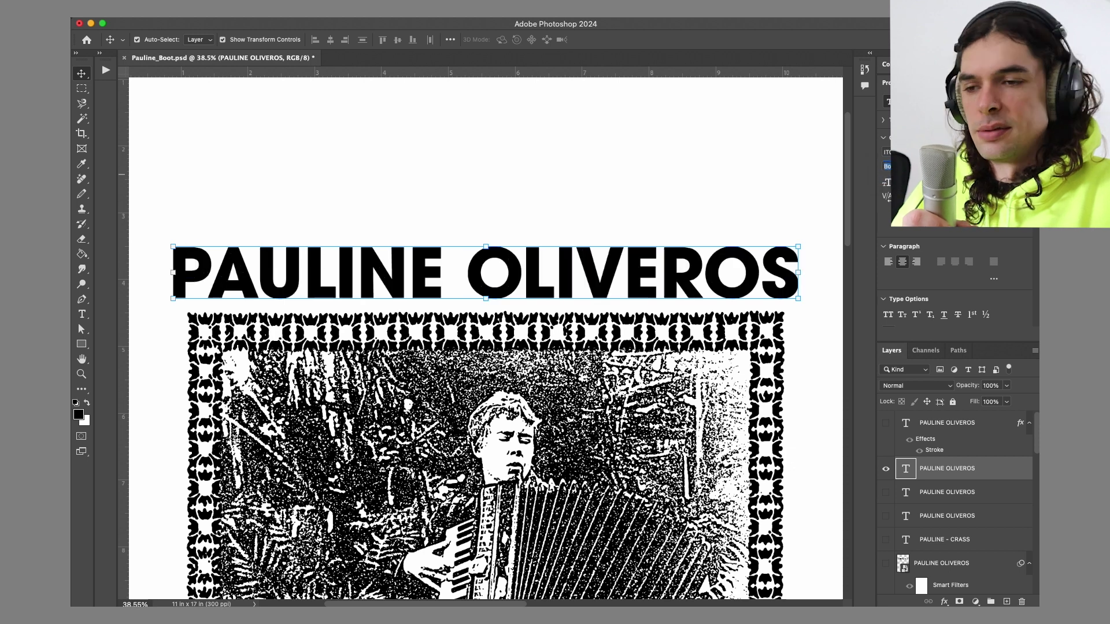
click(902, 162)
click(543, 143)
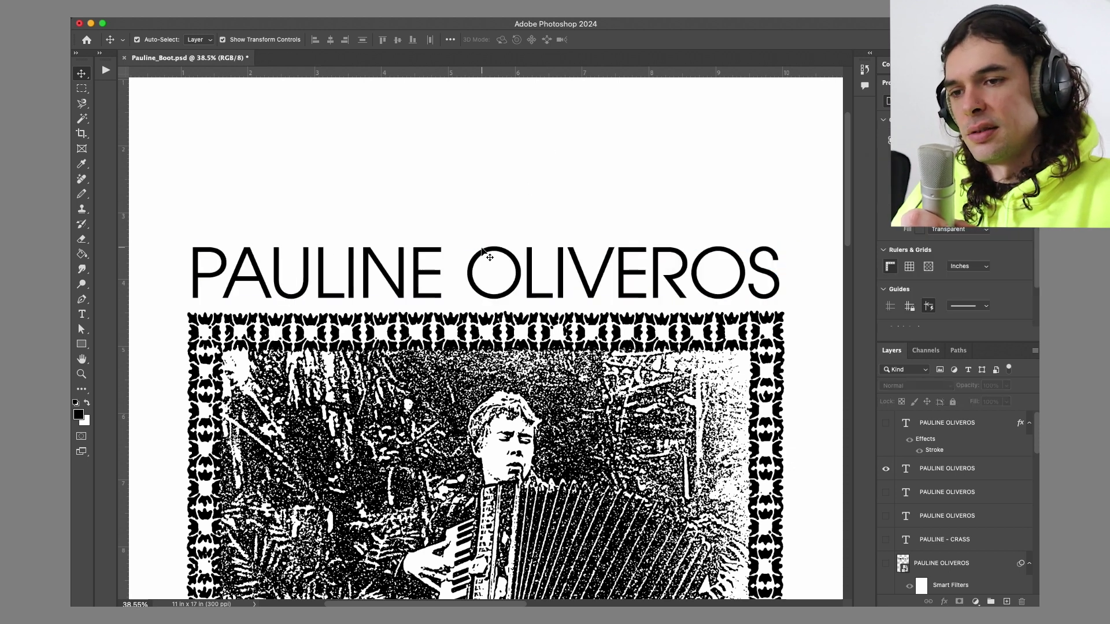
Duplicate the thin Avant Garde title above itself and hide the original
click(471, 263)
key(ctrl)
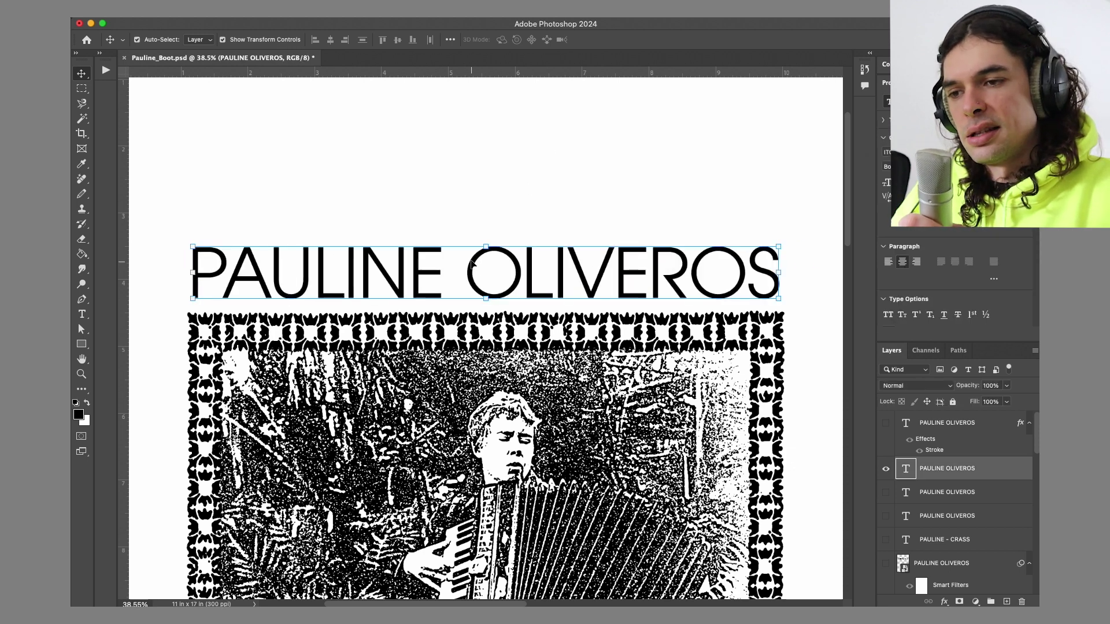
click(584, 217)
click(580, 272)
scroll(965, 477, down, 8)
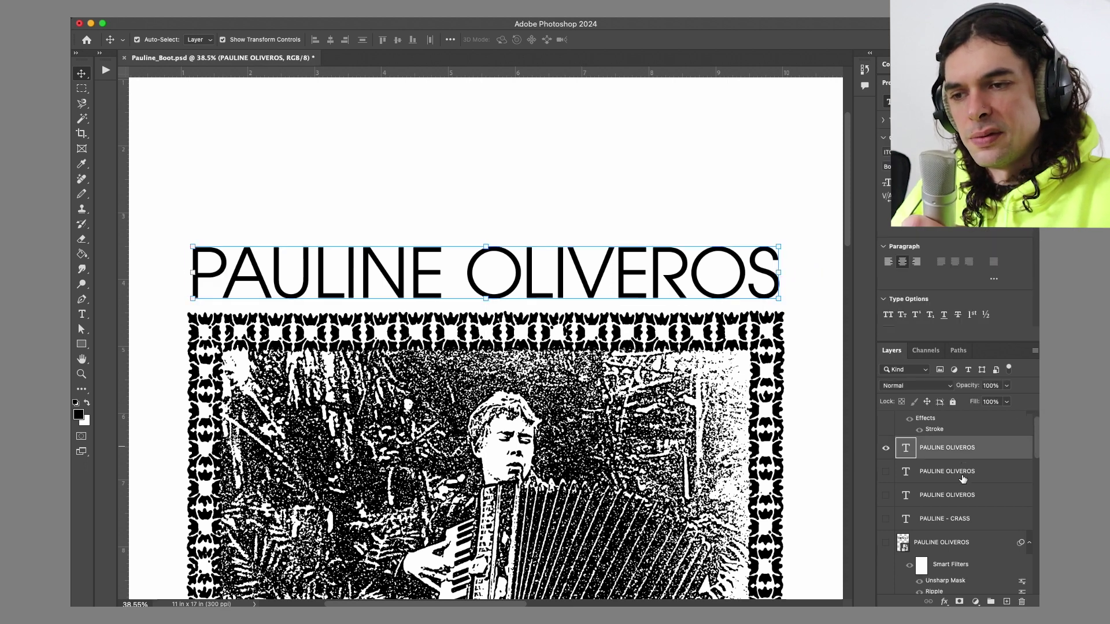
scroll(964, 477, up, 5)
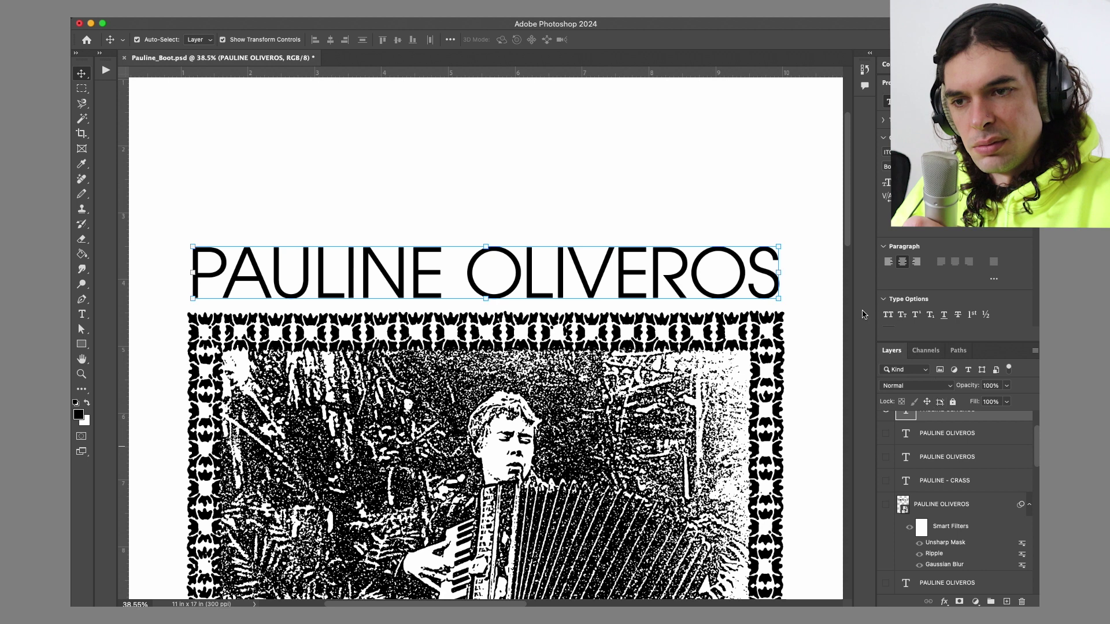
drag(659, 269, 625, 191)
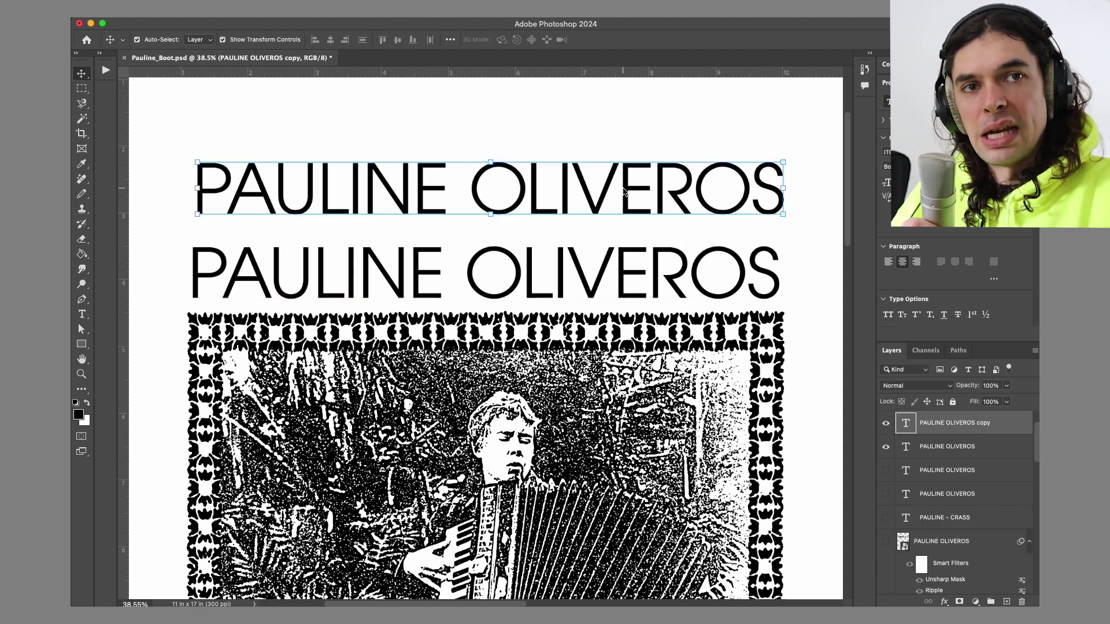
click(886, 448)
Move the title copy down to just above the photo frame and nudge it left to center it over the border
drag(659, 218, 660, 281)
key(Left)
key(Left)
key(Left)
key(Left)
key(Left)
key(Left)
key(Left)
key(Left)
key(Left)
key(Left)
key(Left)
key(Left)
key(Left)
key(Left)
key(Left)
key(Left)
key(Left)
key(Left)
key(Left)
key(Left)
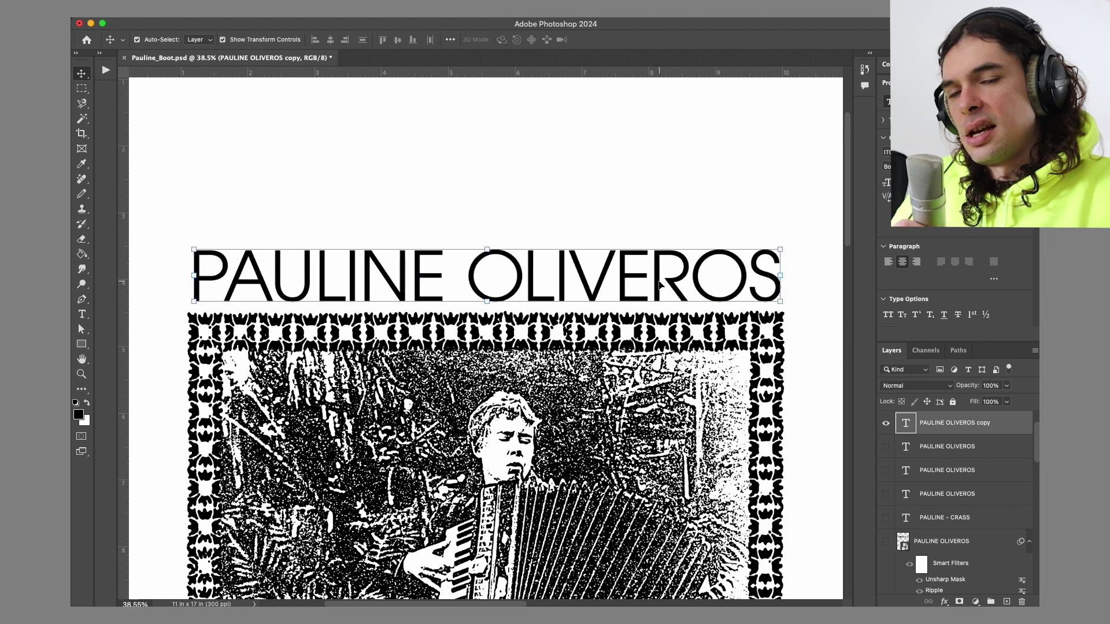
Convert the title copy for smart filters and apply a Gaussian Blur to it
click(355, 8)
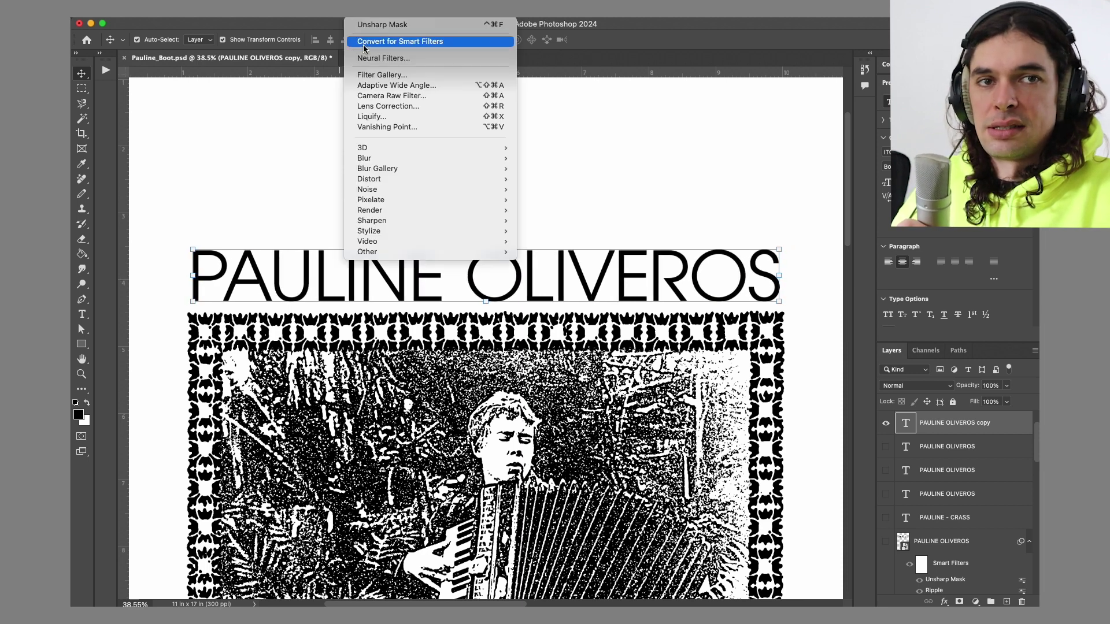
click(381, 42)
click(356, 8)
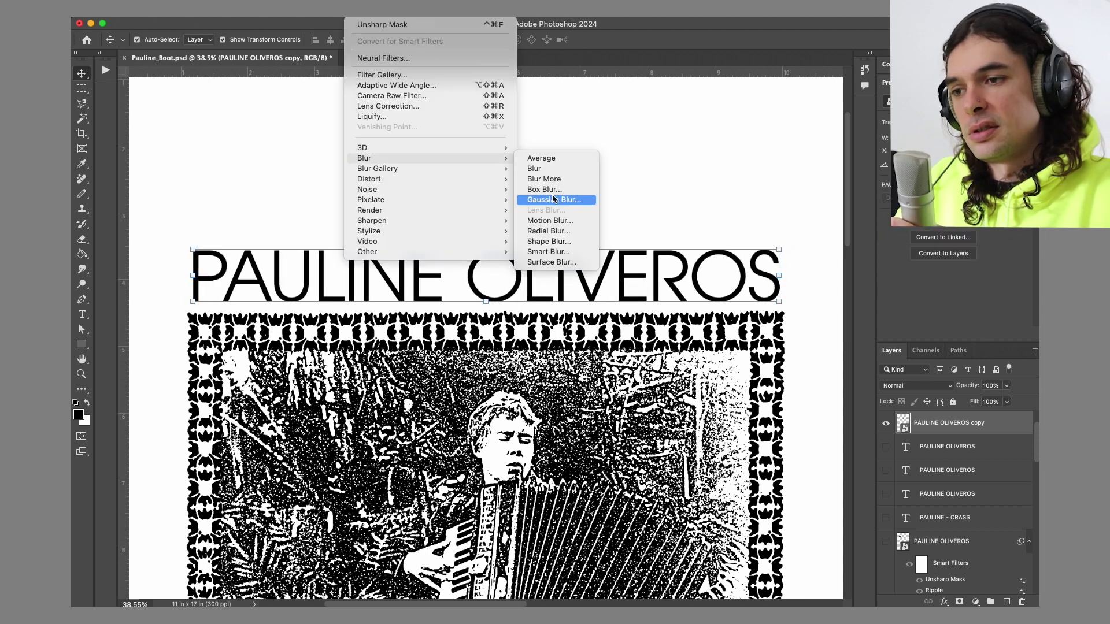
click(555, 200)
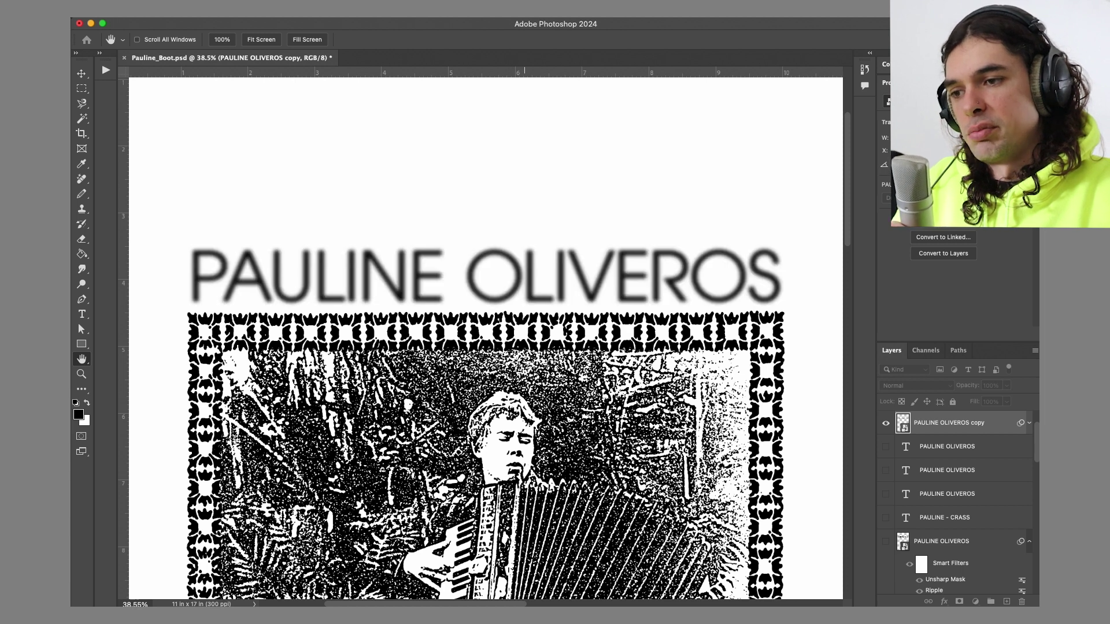
key(Return)
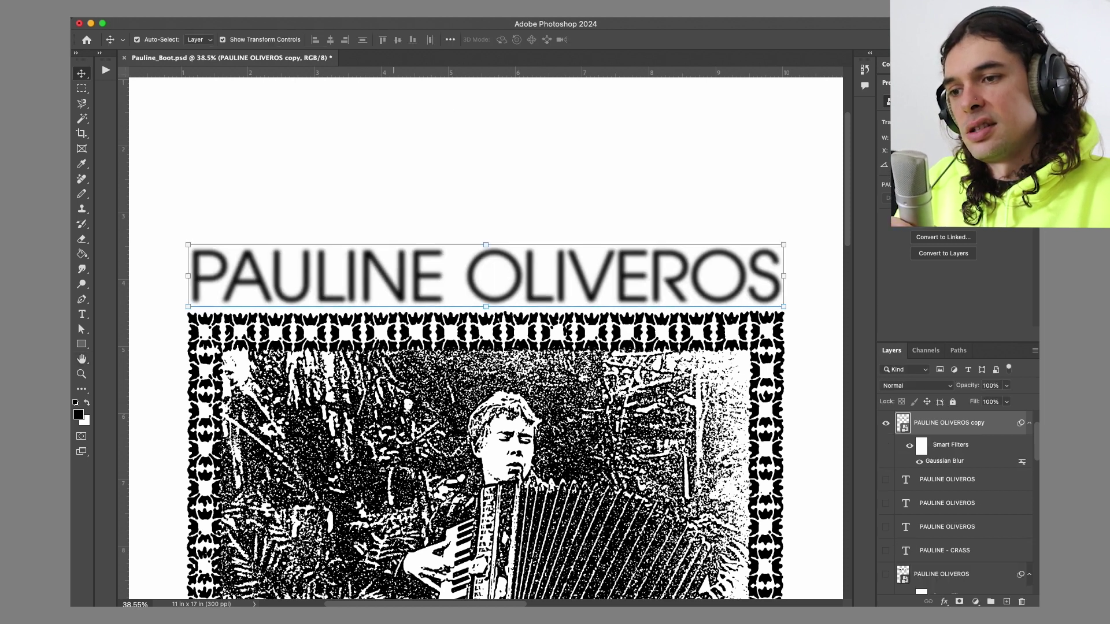
Add a Ripple filter and an Unsharp Mask to the blurred title to roughen and harden its letter edges
click(355, 8)
click(538, 210)
click(837, 81)
click(355, 8)
click(549, 264)
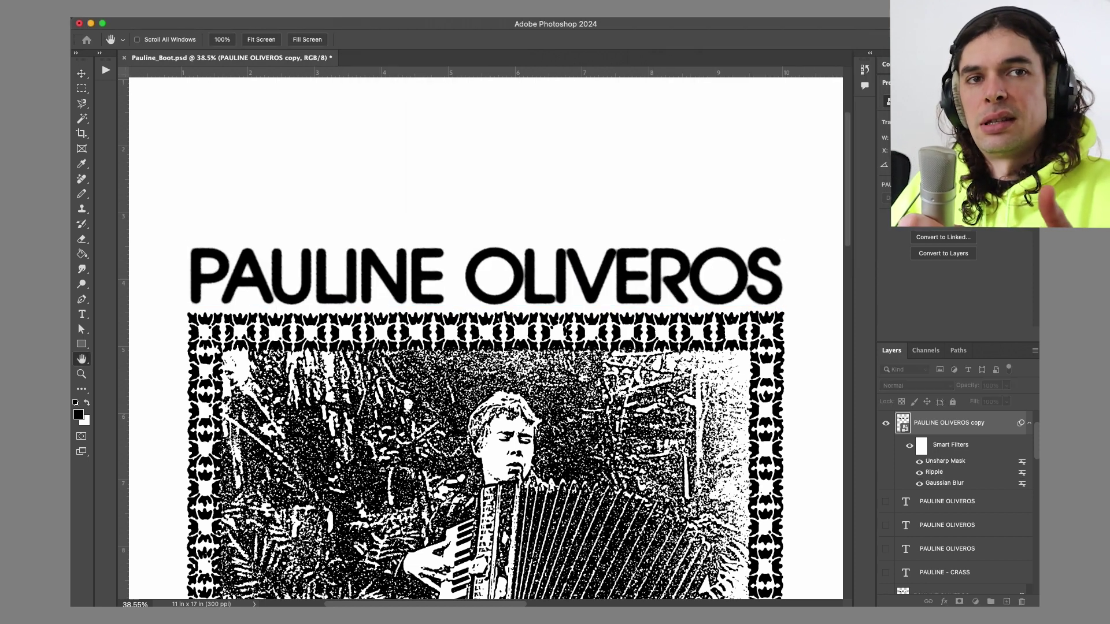
click(617, 229)
scroll(532, 180, up, 8)
click(530, 204)
click(355, 8)
click(405, 206)
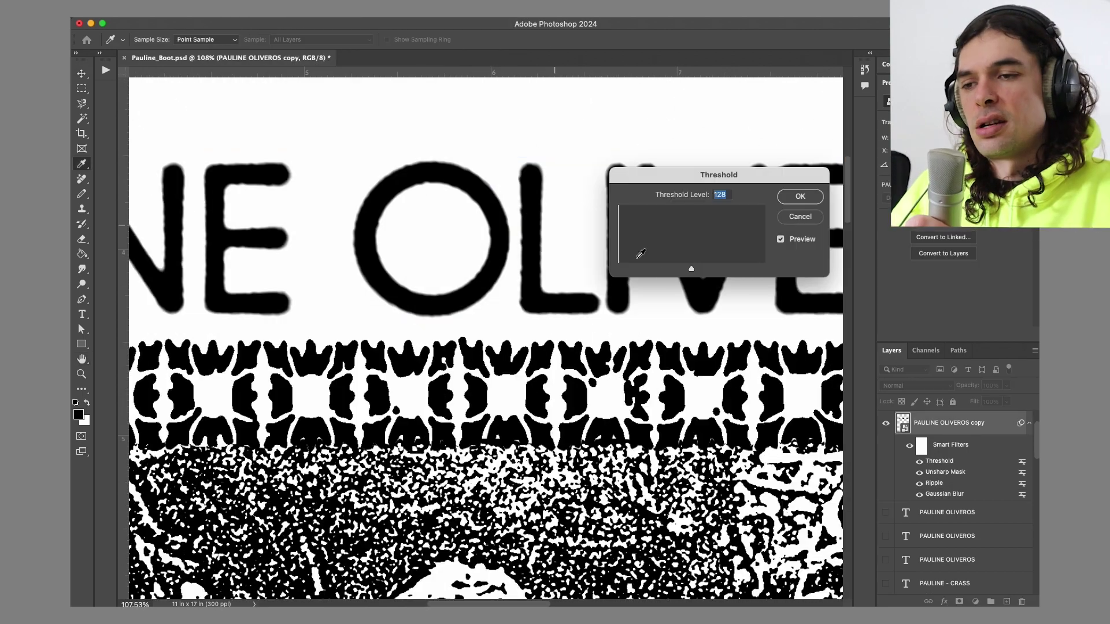
key(Escape)
Apply a second Unsharp Mask to the title to sharpen the remaining soft edges
click(356, 8)
mouse_move(419, 220)
click(532, 262)
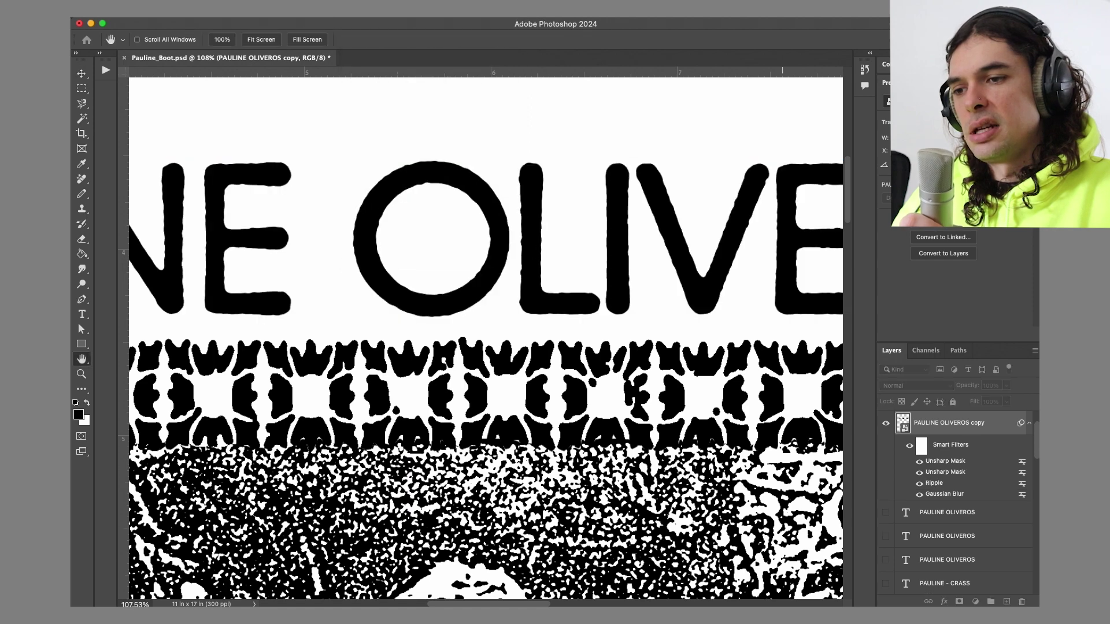
key(Return)
Check the edge of the title's first O by selecting its black area with the Magic Wand at tolerance 40, and deselect it
scroll(489, 333, up, 10)
click(491, 330)
scroll(492, 330, left, 4)
scroll(491, 328, up, 4)
click(415, 239)
click(355, 8)
click(356, 8)
scroll(433, 242, down, 4)
key(w)
click(433, 242)
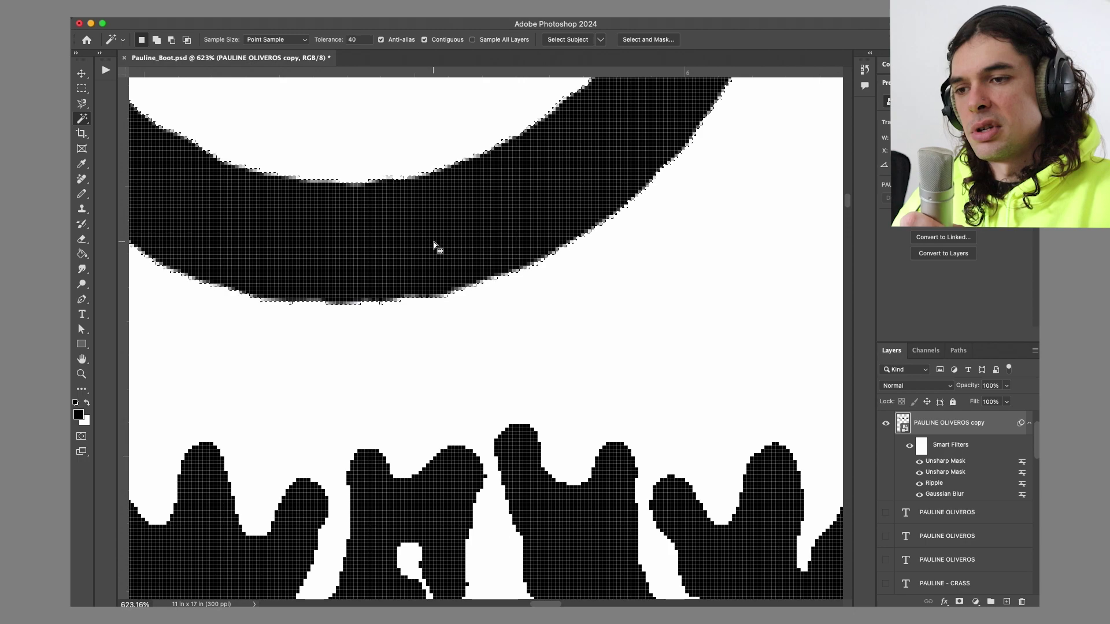
key(super+d)
Set the Magic Wand tolerance to 1, recheck the black of the O with a selection, and deselect it
click(331, 39)
key(super+d)
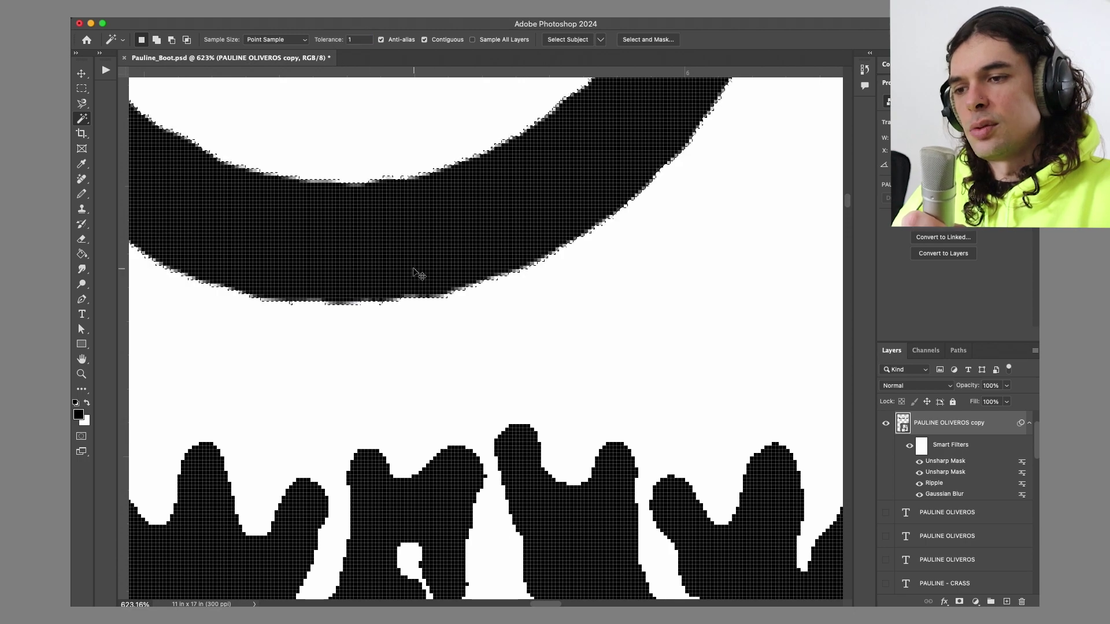
scroll(587, 393, down, 10)
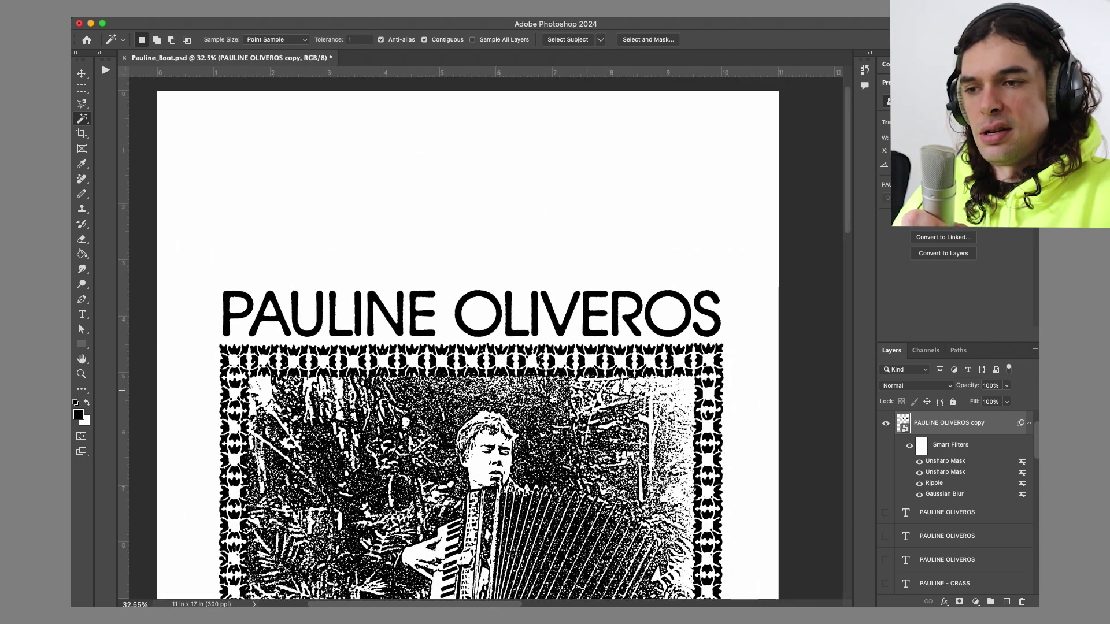
Deselect the title layer with the Move tool, and open its Gaussian Blur settings and close them without changes
key(v)
click(759, 387)
scroll(759, 388, up, 3)
scroll(759, 388, up, 1)
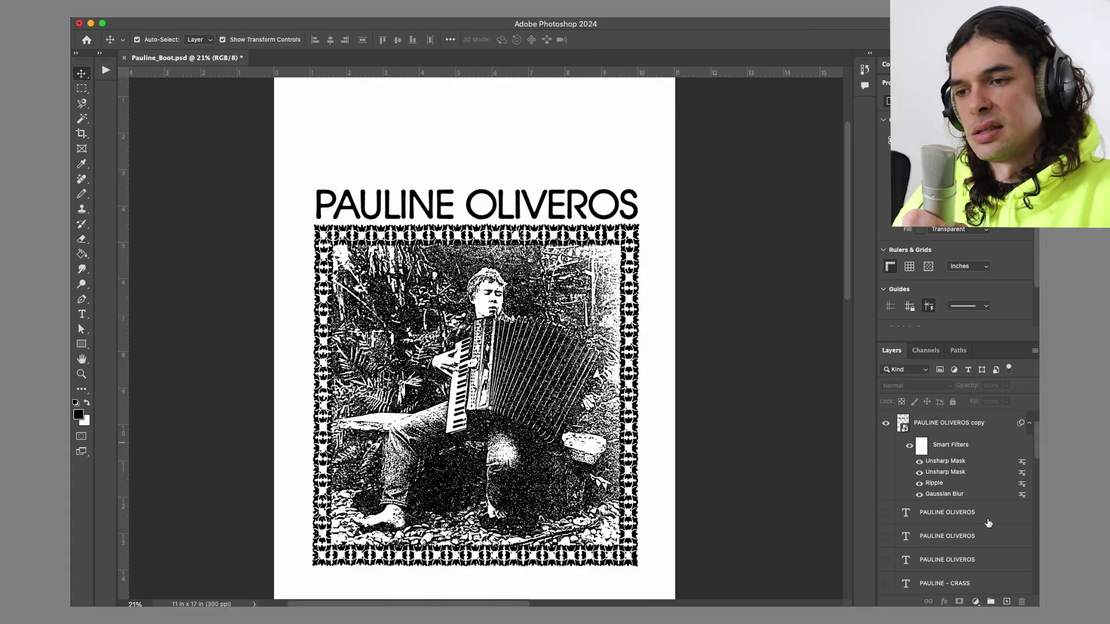
double_click(936, 496)
key(Escape)
Examine the filtered title against the ornamental frame and photo, both close up and across the whole poster
scroll(736, 272, up, 5)
click(753, 272)
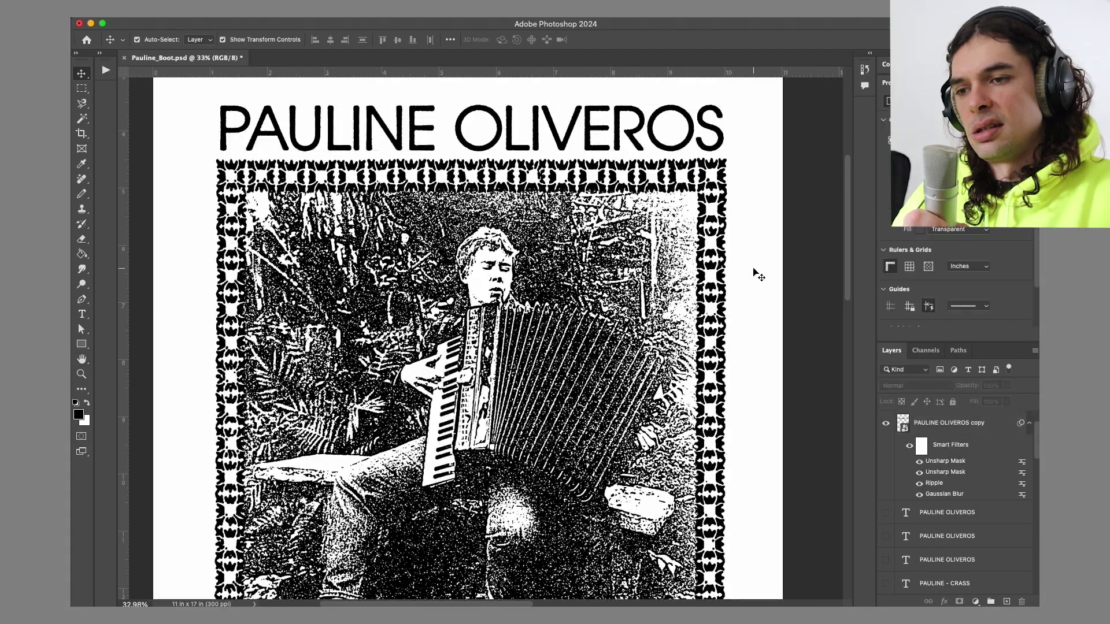
scroll(757, 275, up, 5)
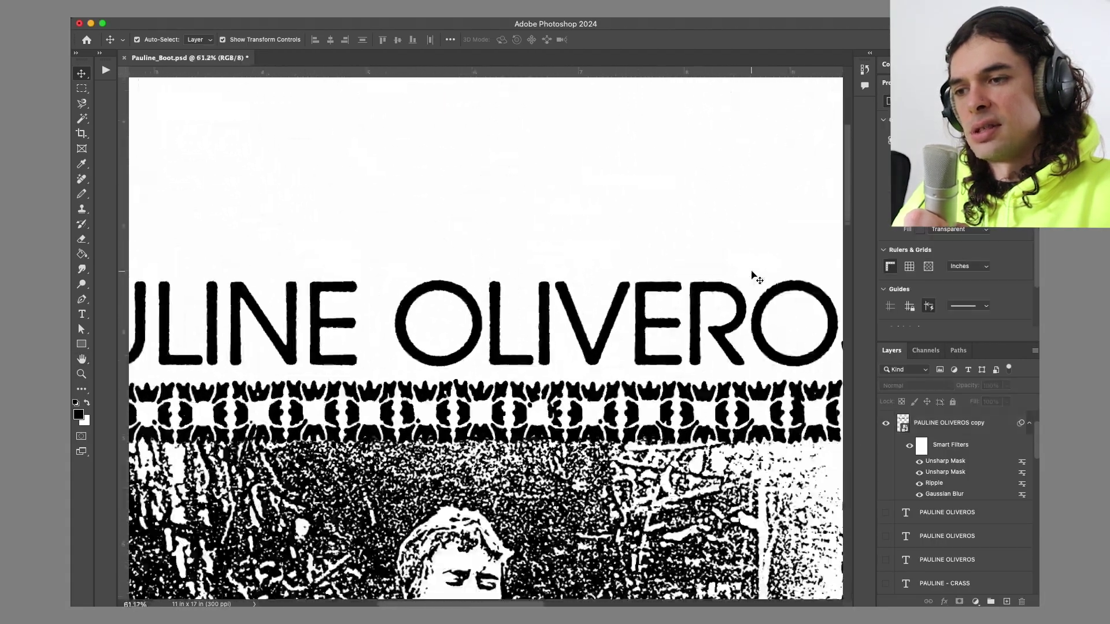
scroll(754, 276, down, 6)
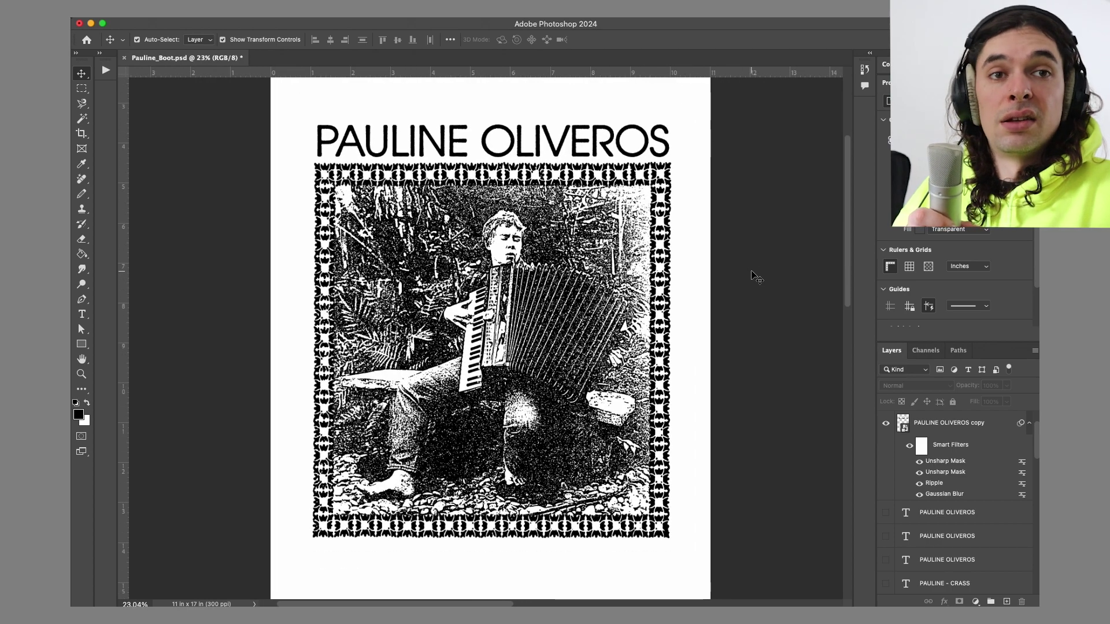
scroll(756, 277, down, 1)
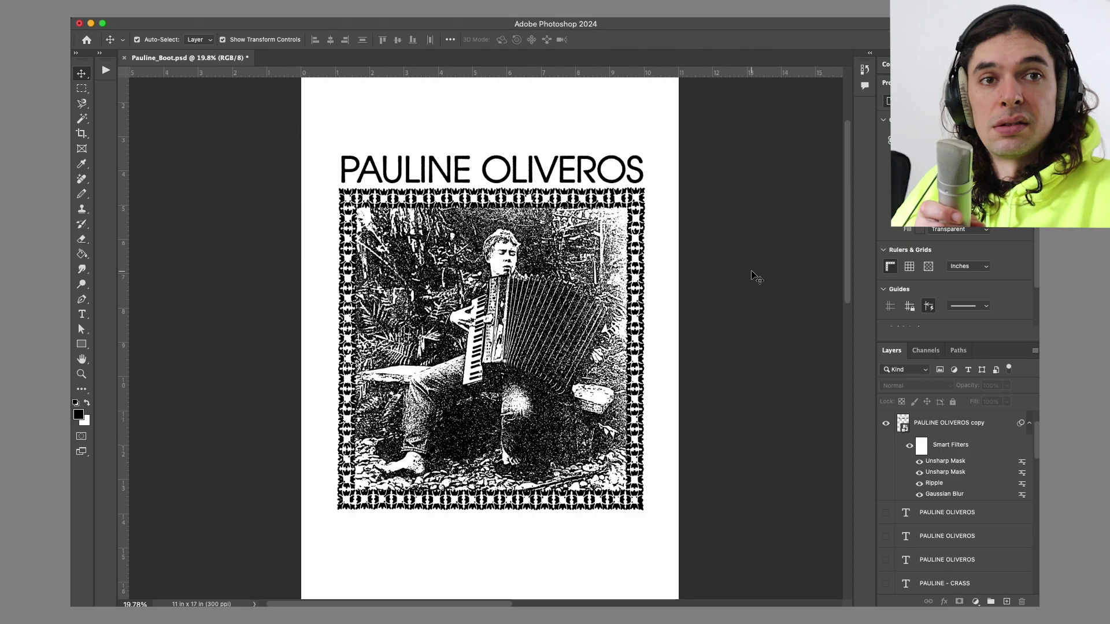
scroll(757, 277, down, 1)
scroll(757, 278, up, 2)
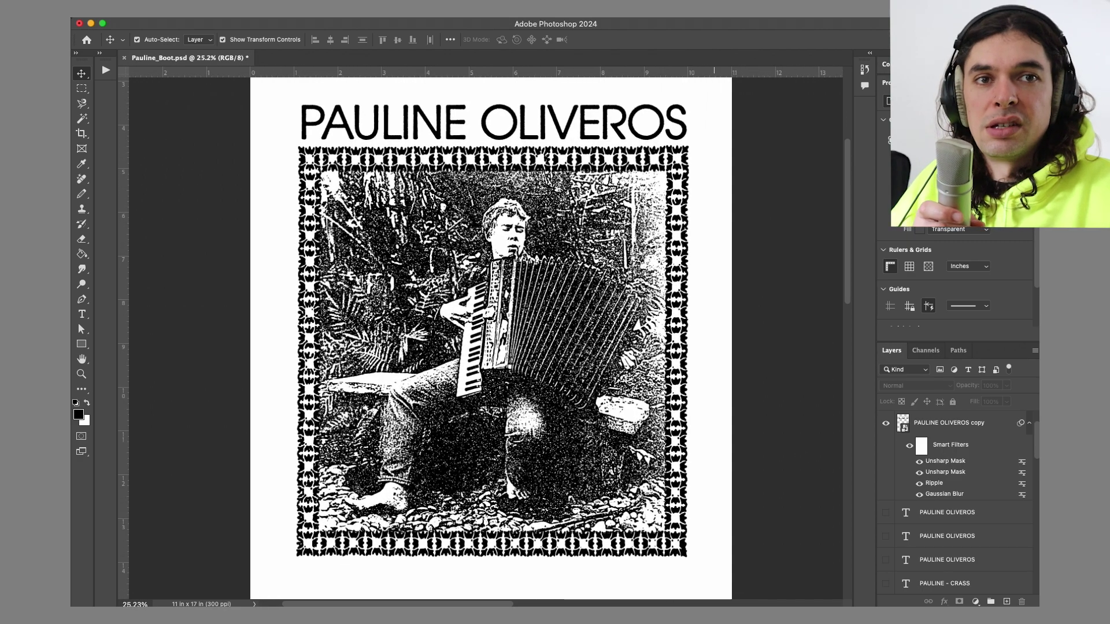
key(super+Tab)
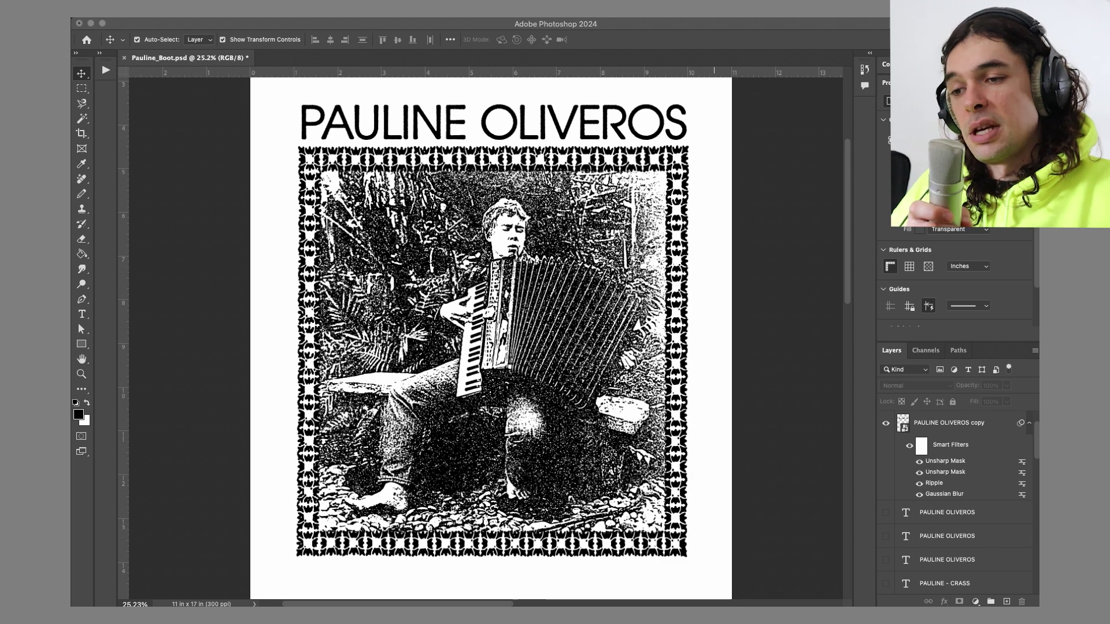